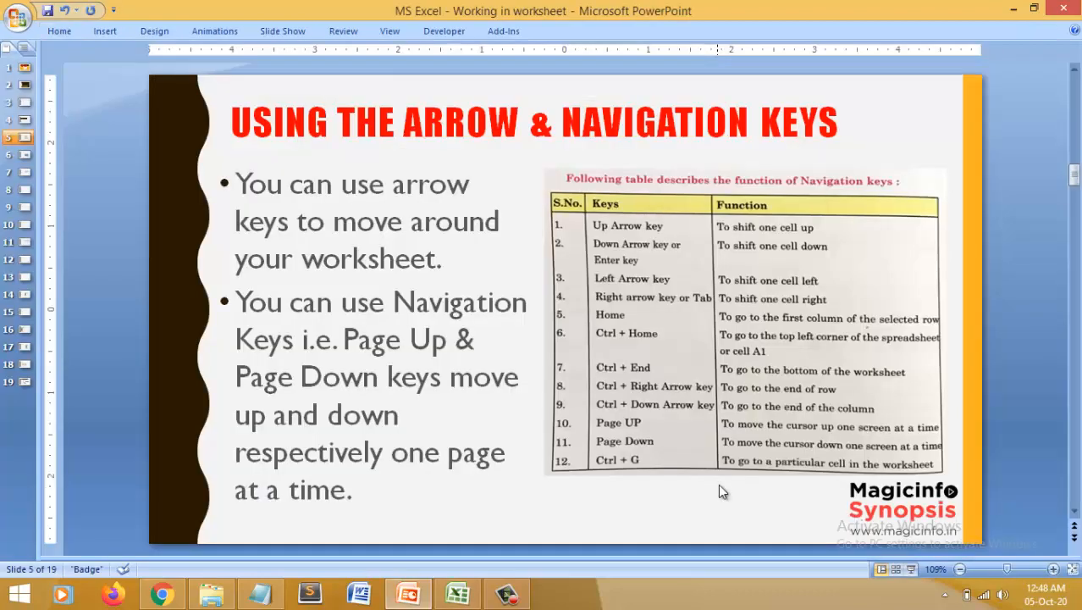
Switch to Excel, jump to the last column of the current row, and return to the PowerPoint slide
left_click(458, 595)
key("ctrl+Right")
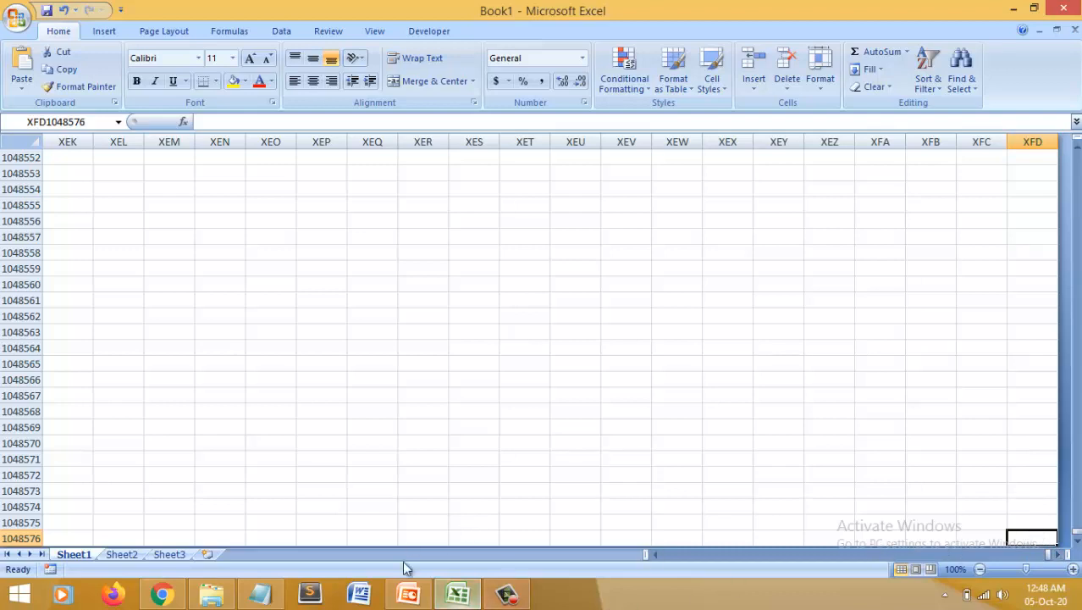
left_click(413, 598)
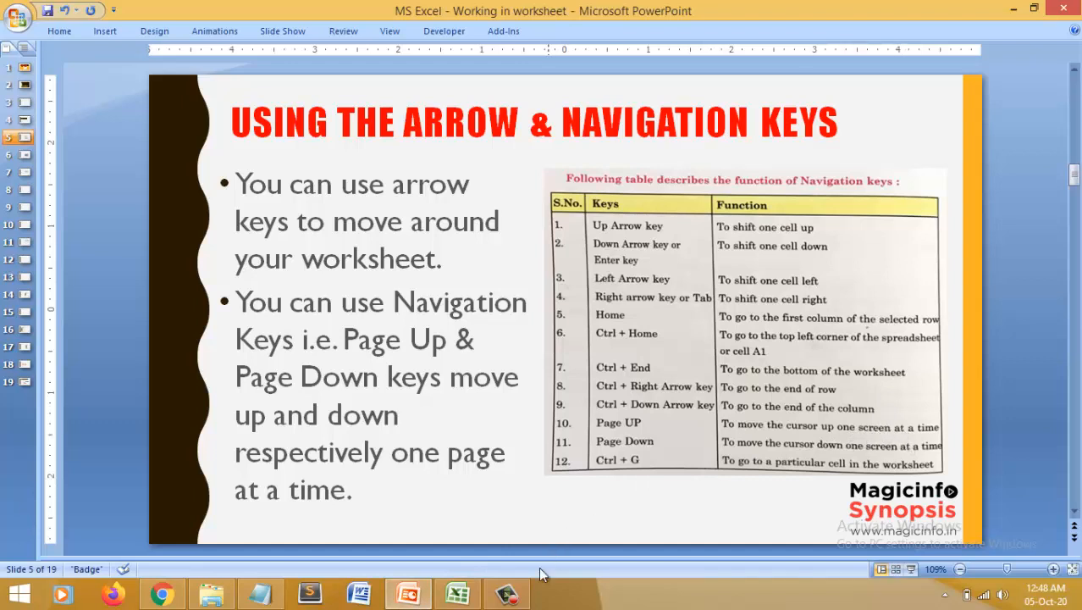
Switch to Excel and move the active cell up screen by screen to row 1048251 in column XFD
left_click(472, 596)
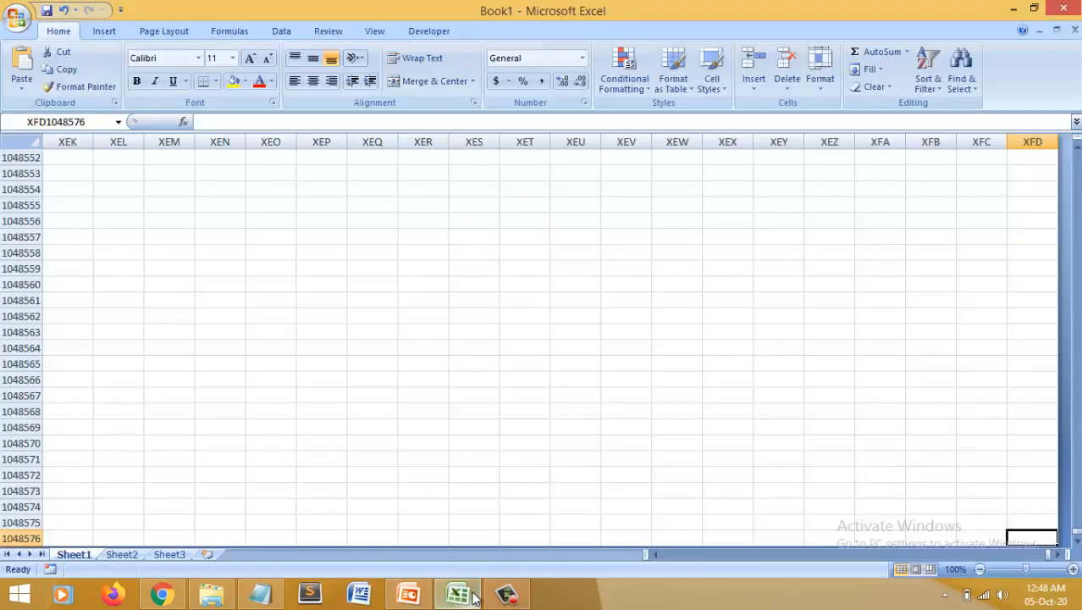
key("Page_Up")
key("Page_Up")
key("Page_Up")
key("Page_Up")
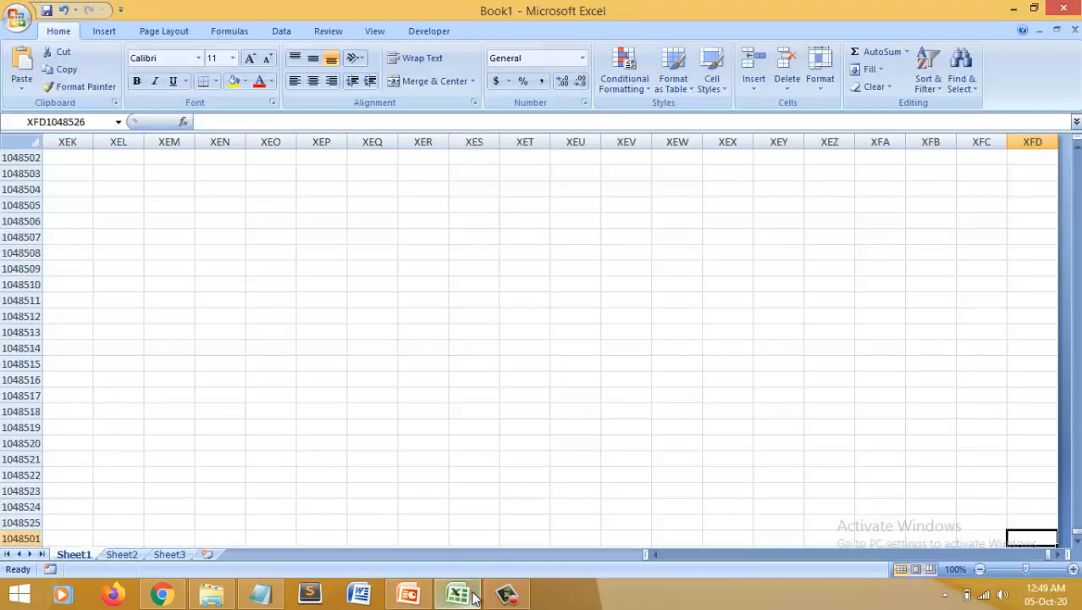
key("Page_Up")
key("Page_Up")
key("Page_Up")
key("Page_Up")
key("Page_Up")
key("Page_Up")
key("Page_Up")
key("Page_Up")
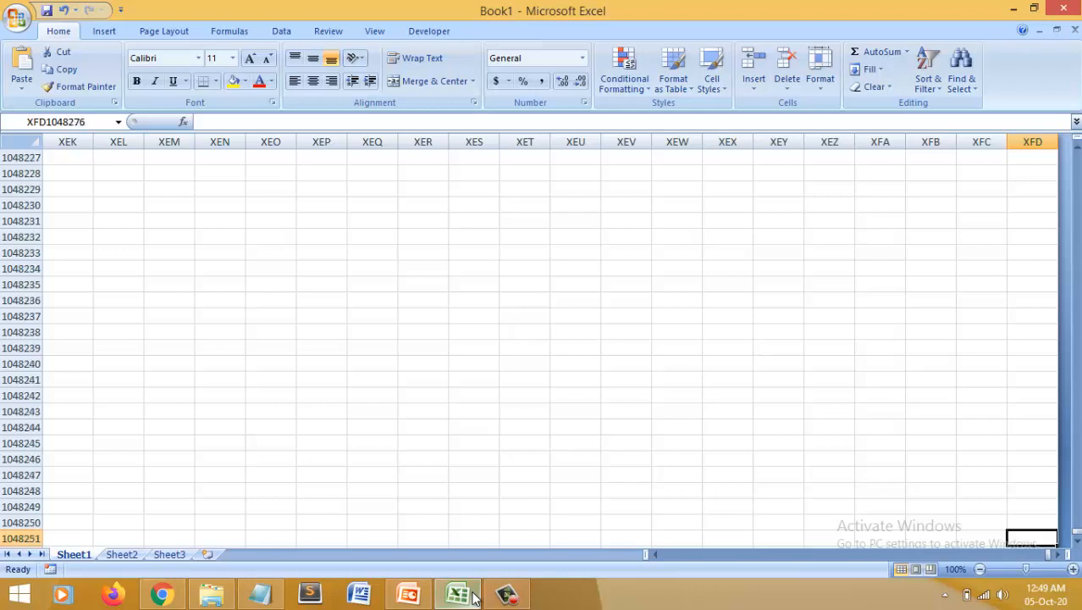
Move the active cell down four rows to XFD1048255 and switch back to PowerPoint
key("Down")
key("Down")
key("Down")
key("Down")
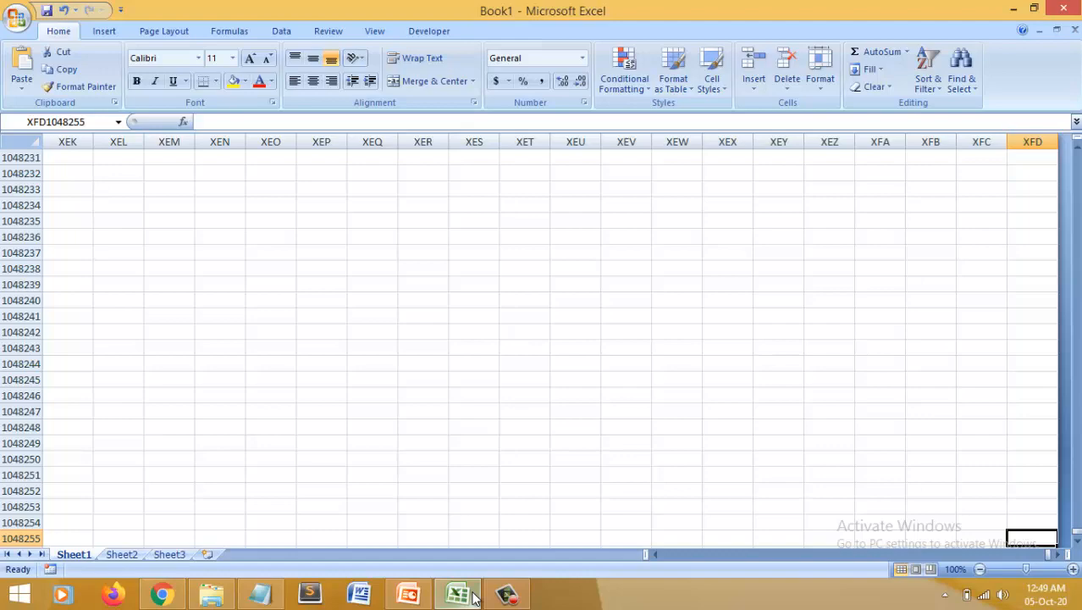
left_click(473, 593)
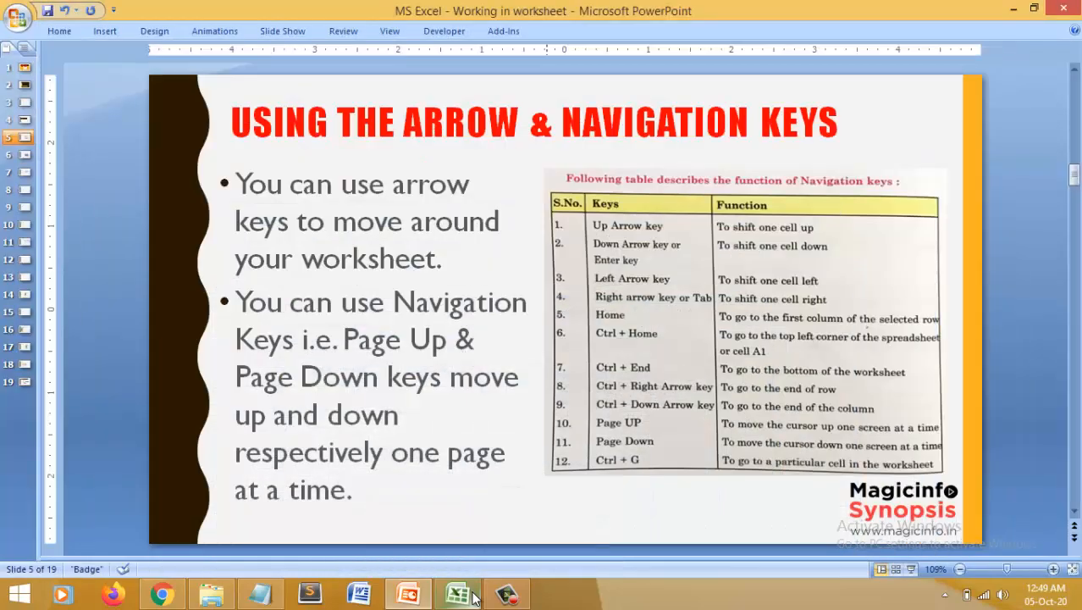
Switch to Excel and search the worksheet for A1 with Find
left_click(458, 596)
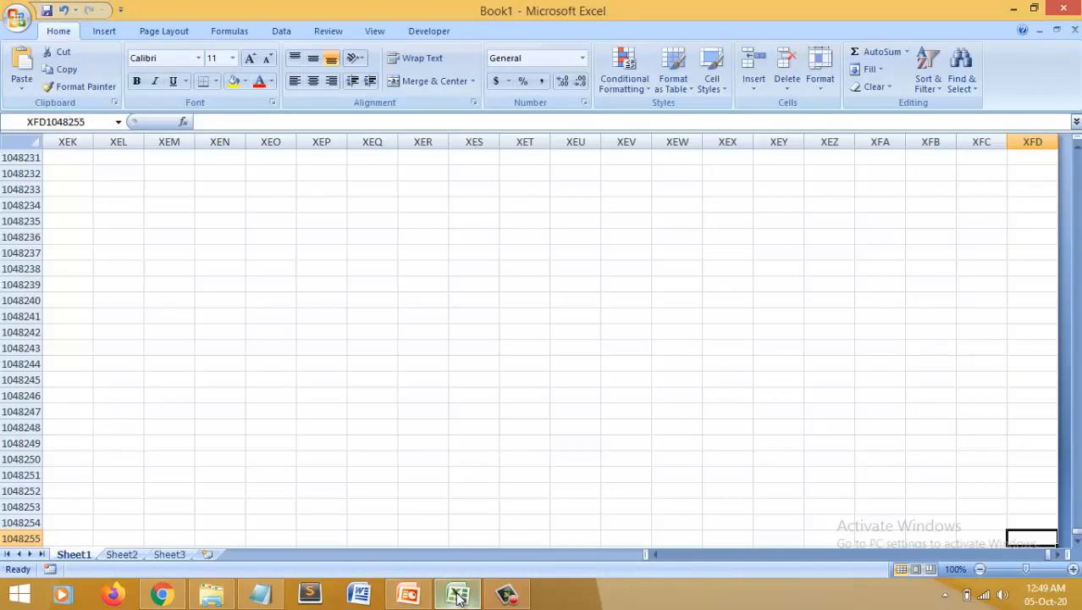
key("ctrl+f")
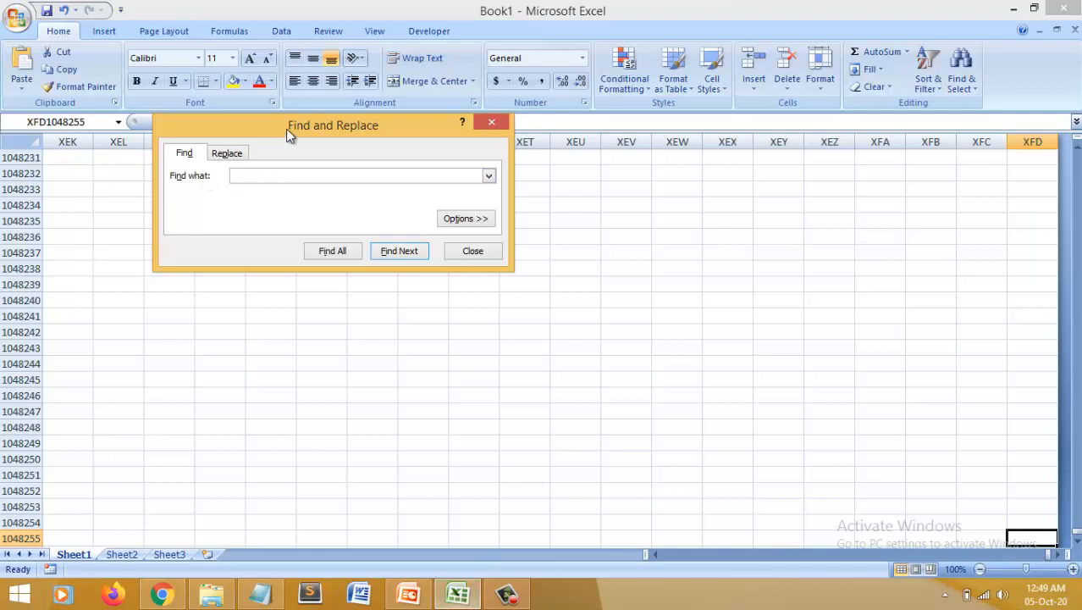
type("A2")
key("BackSpace")
type("1")
left_click(341, 256)
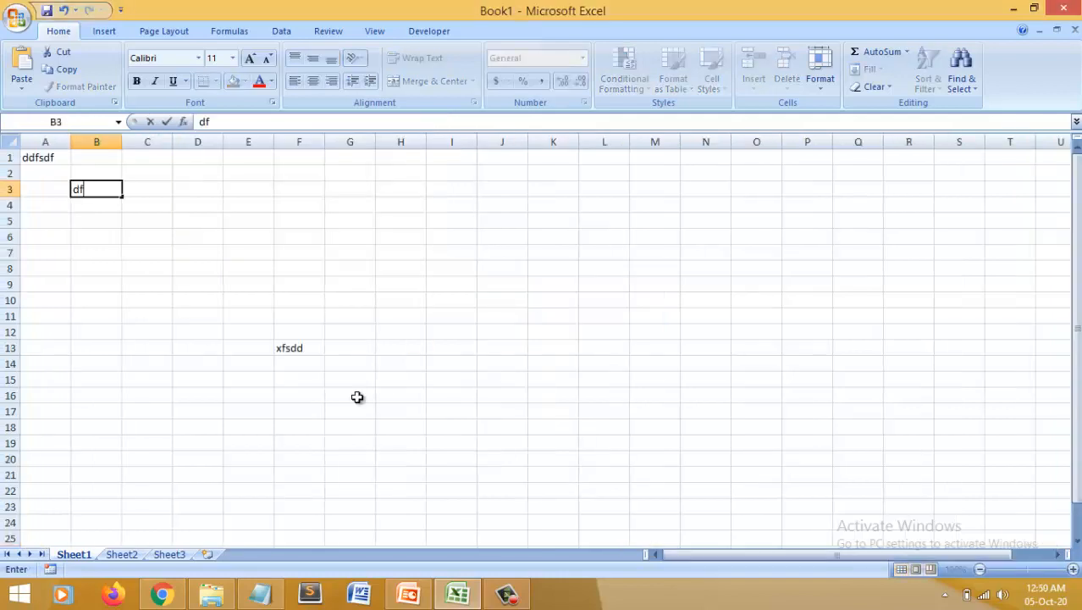
Commit the entry "df" in cell B3 and jump to cell A1 with Go To
left_click(357, 398)
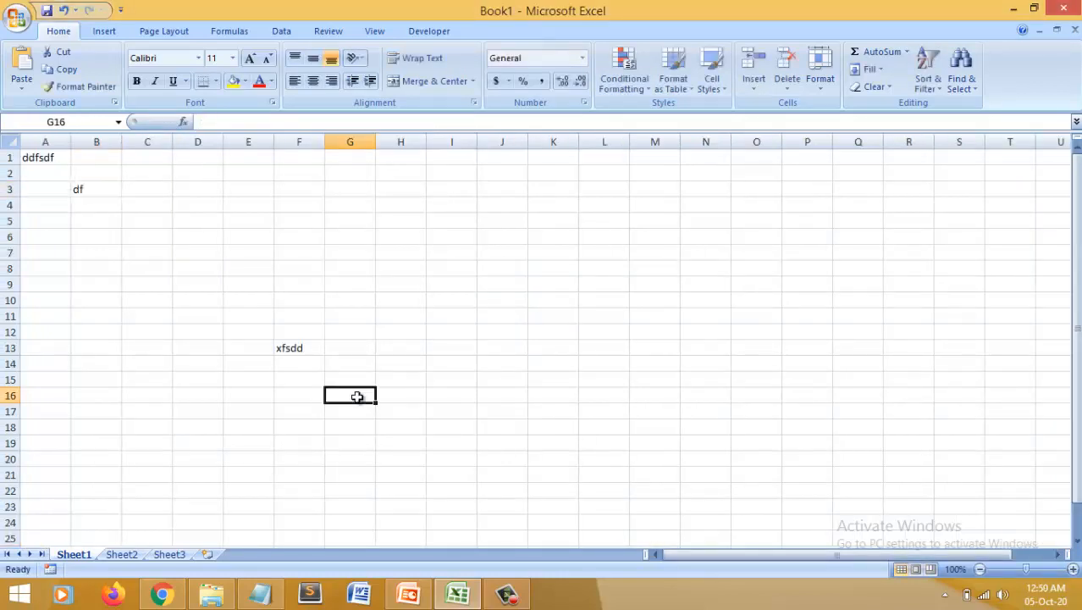
key("ctrl+g")
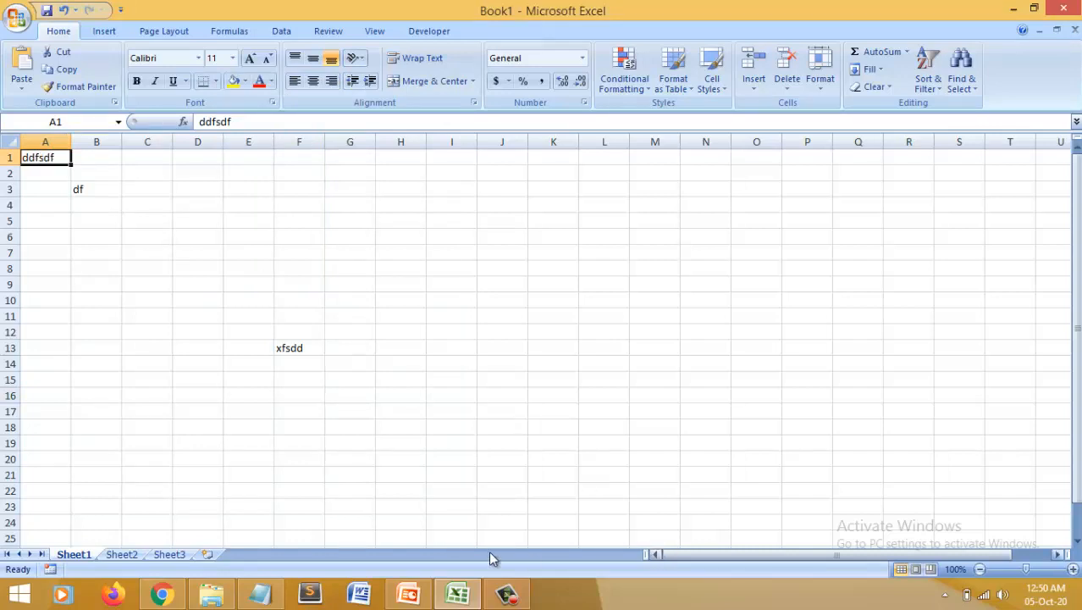
Switch to PowerPoint and advance to the Selecting Cells slide
left_click(409, 595)
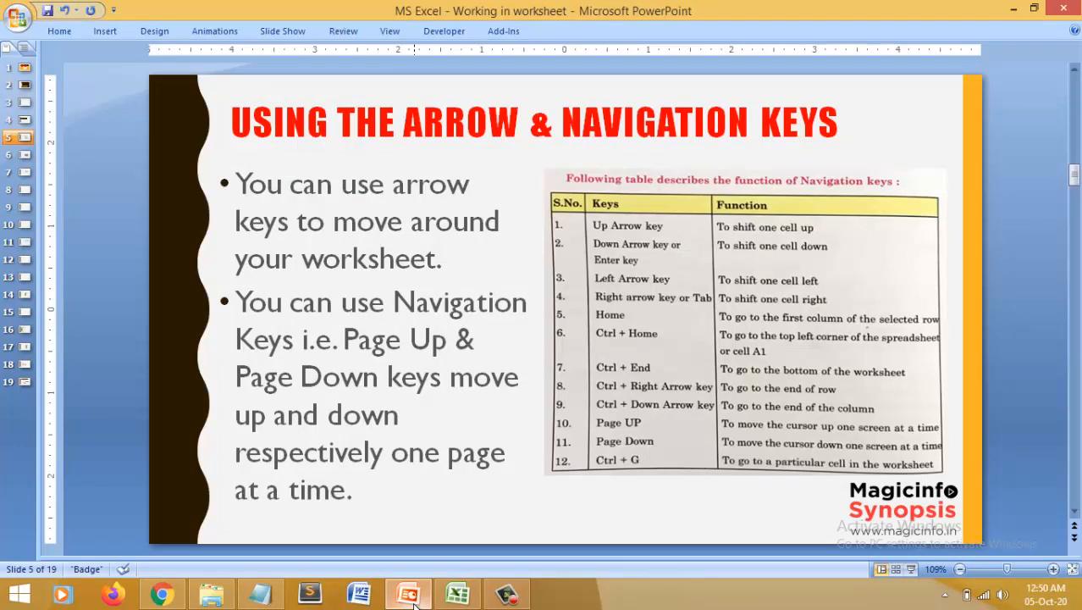
key("Page_Down")
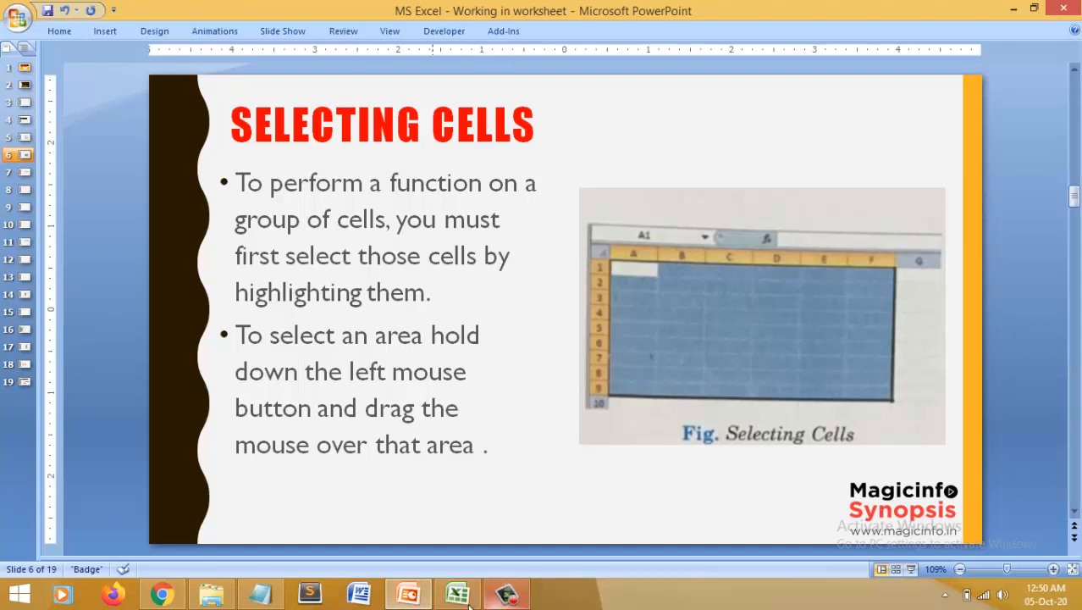
Switch to Excel and select the cell range A1 to F13
mouse_move(456, 604)
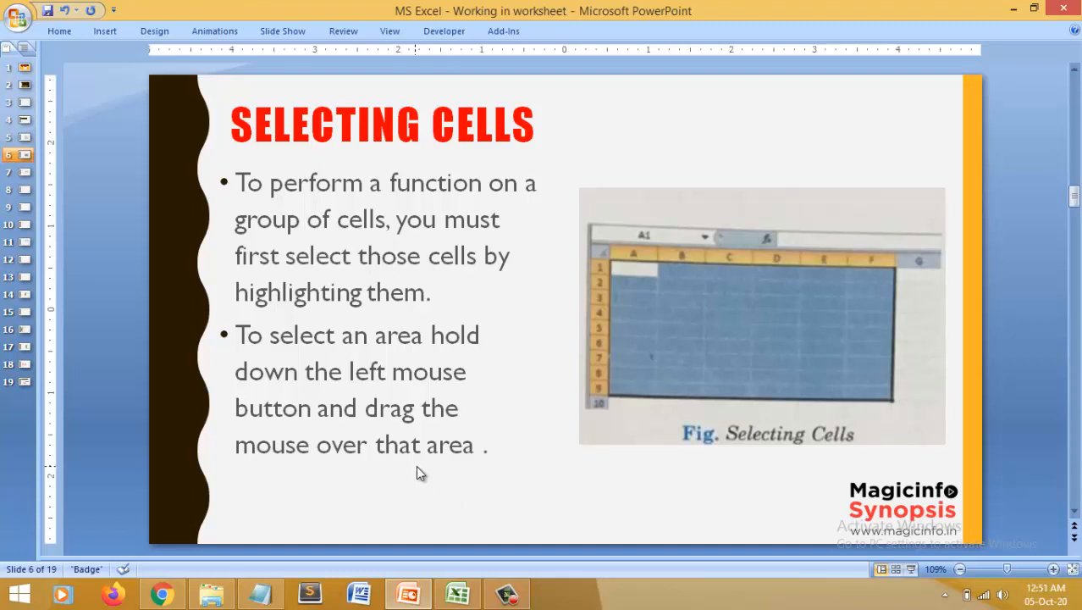
left_click(449, 600)
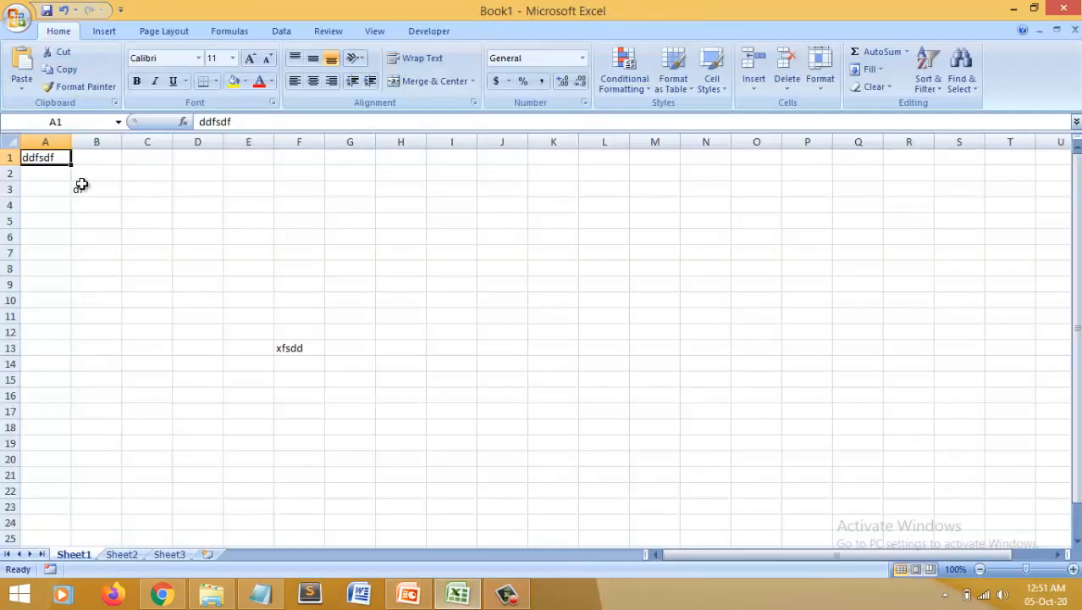
left_click(458, 595)
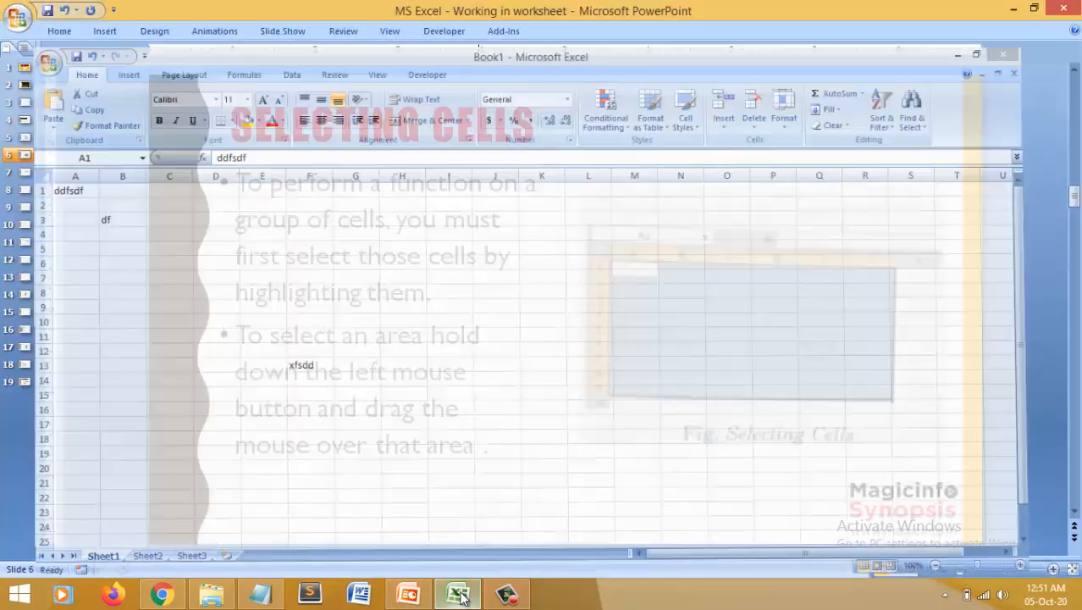
left_click(458, 596)
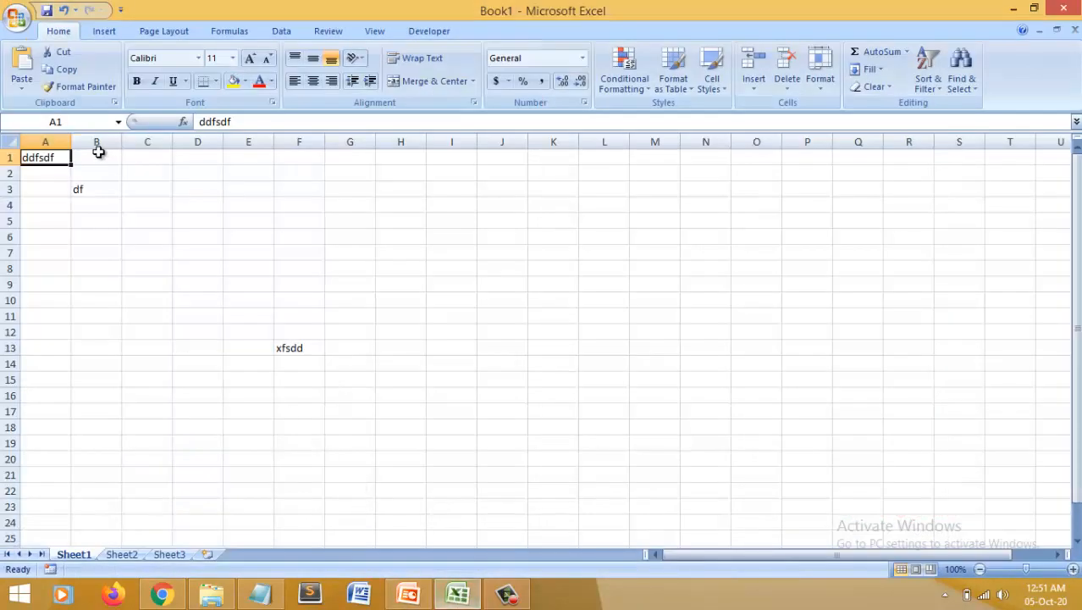
left_click_drag(51, 159, 305, 348)
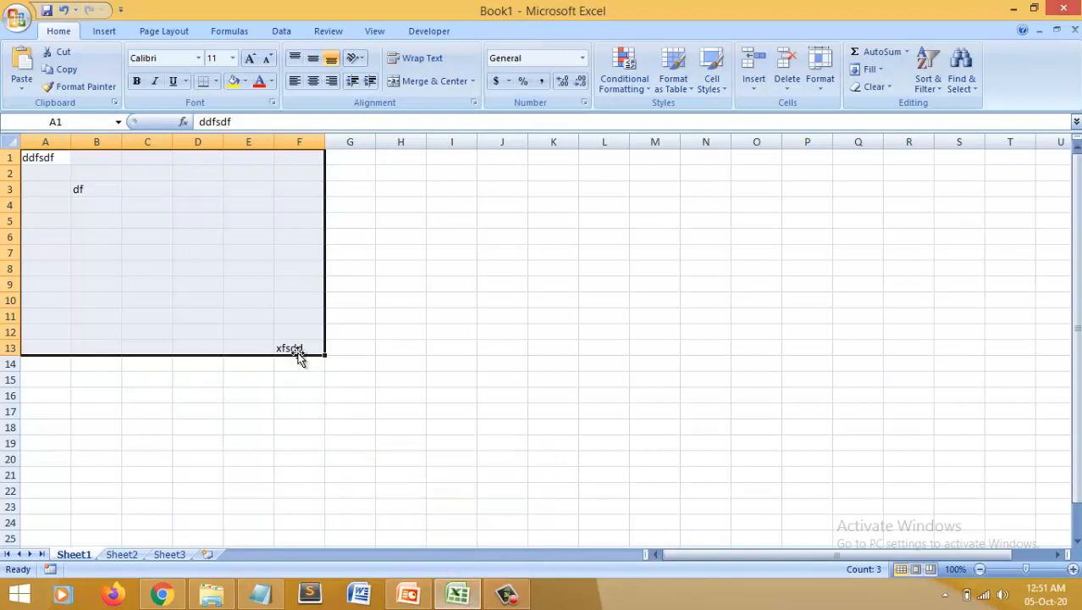
Switch to PowerPoint and advance to the Entering Data slide
left_click(408, 595)
key("Page_Down")
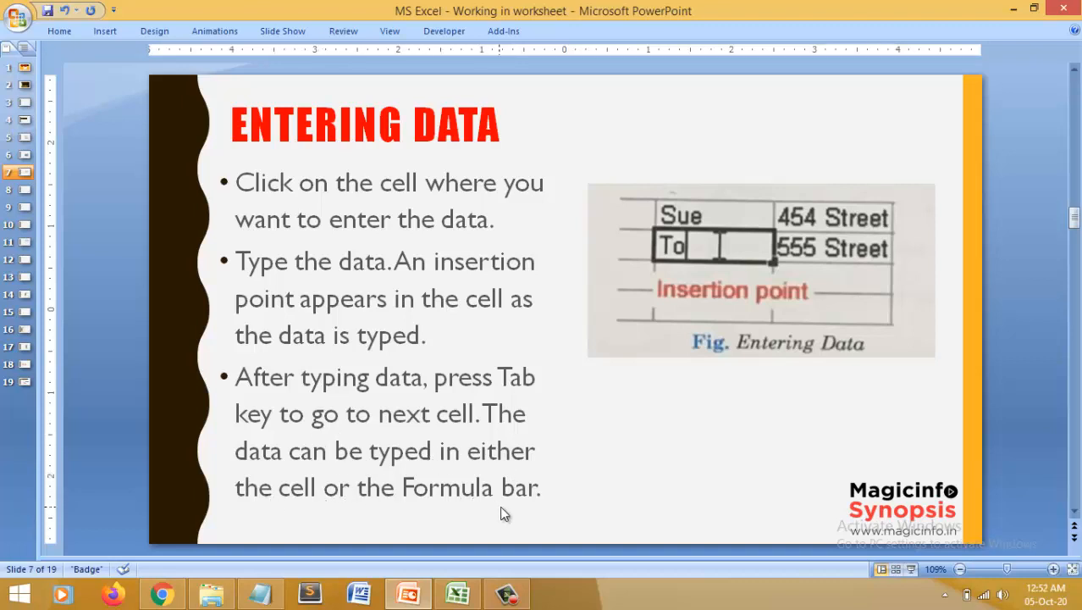
Switch to Excel and enter "type data" in cell C7
mouse_move(457, 598)
left_click(479, 508)
left_click(348, 252)
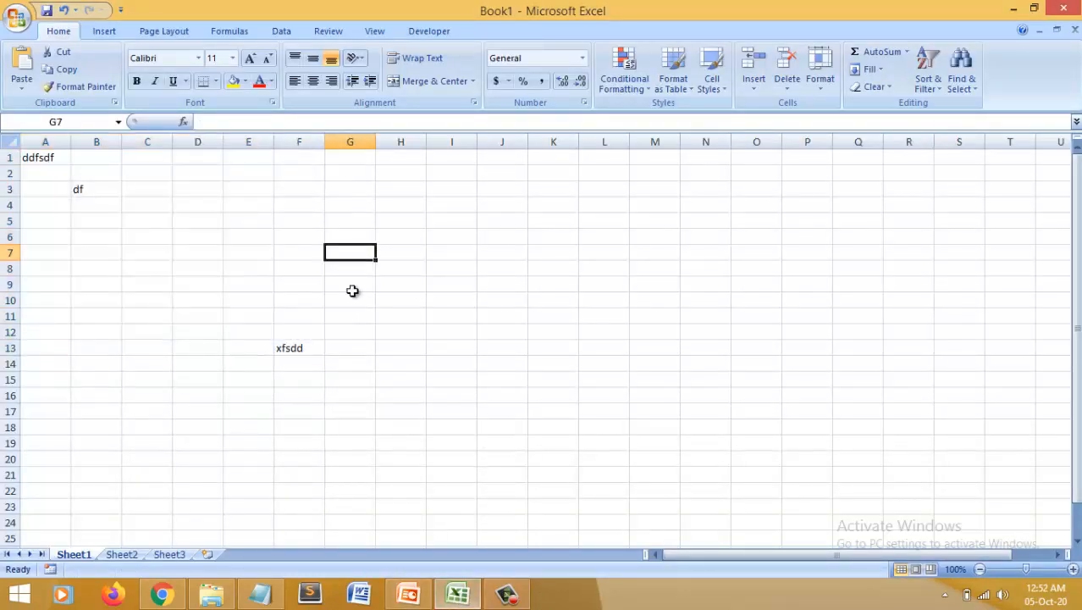
left_click(149, 252)
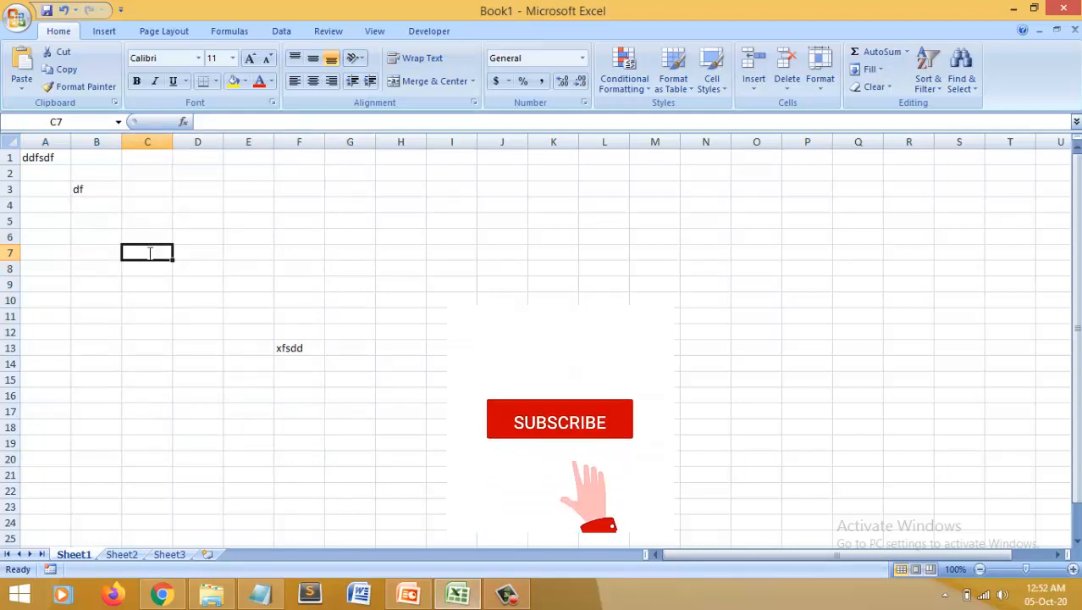
type("type data")
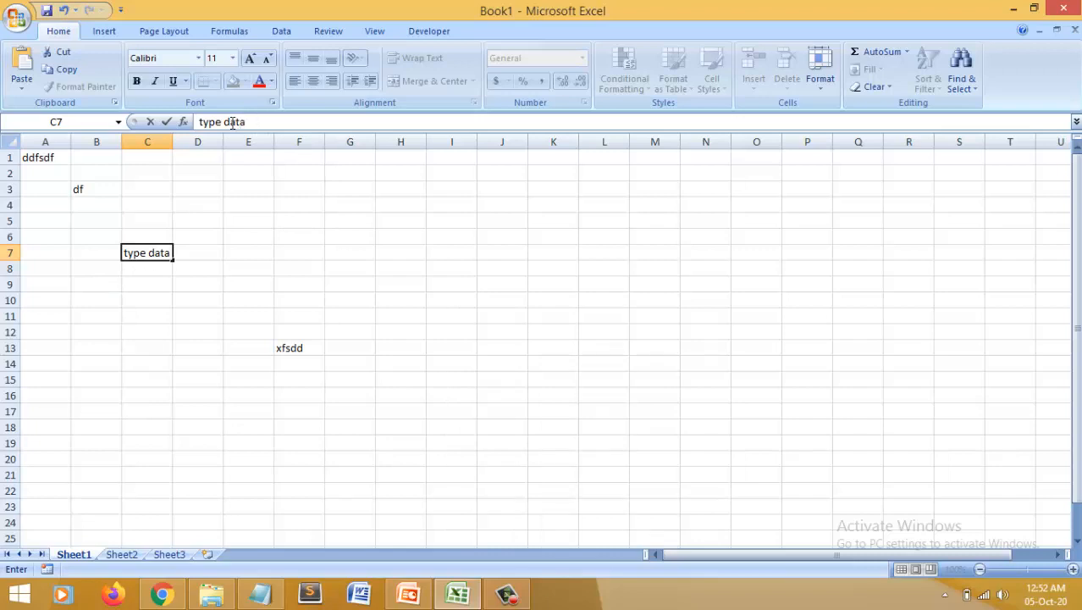
Switch to PowerPoint and advance to the Deleting Data slide
left_click(417, 597)
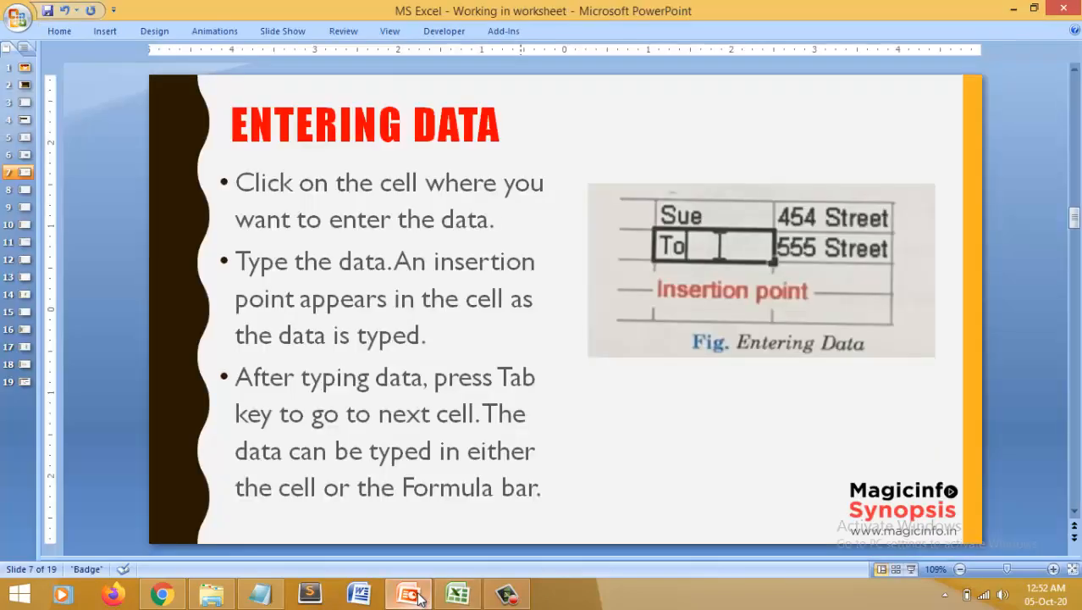
key("Page_Down")
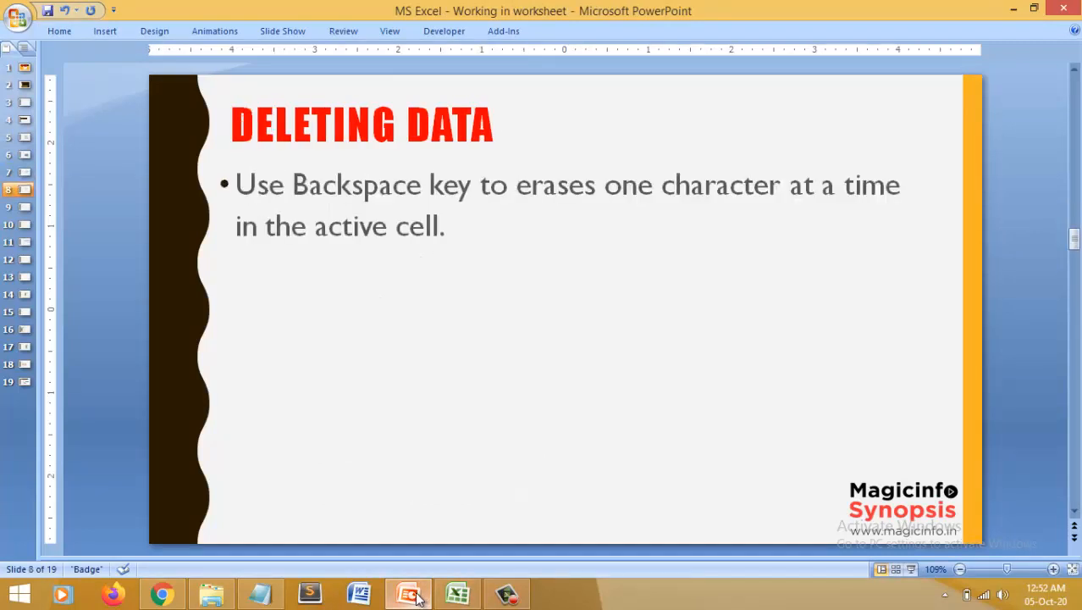
Switch to Excel and erase characters from the end of cell C7's text until only "ty" is left
mouse_move(461, 599)
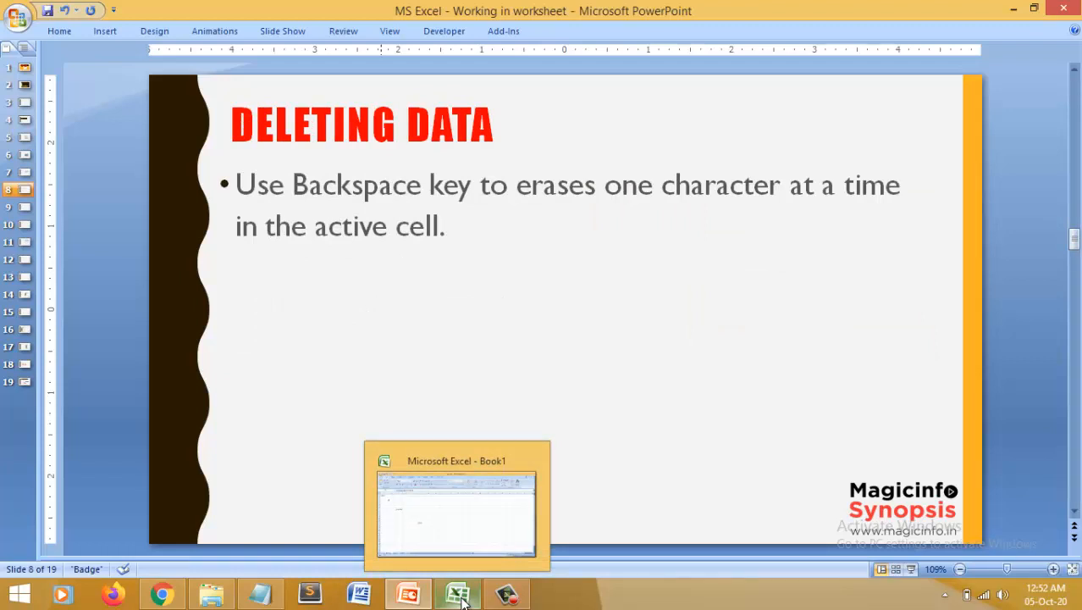
left_click(461, 600)
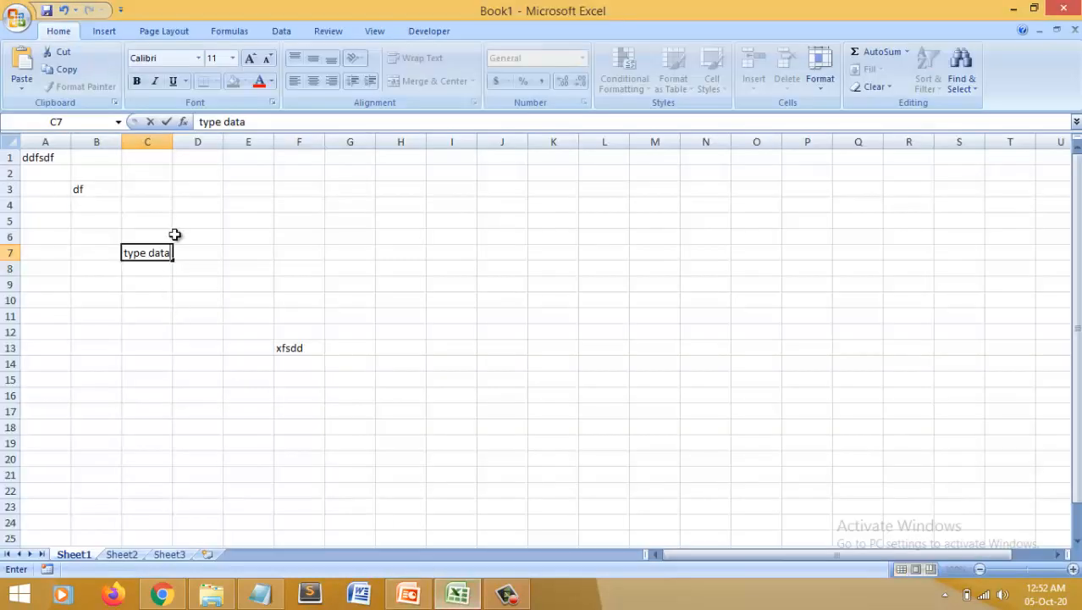
double_click(170, 253)
left_click(171, 254)
key("BackSpace")
key("BackSpace")
key("BackSpace")
key("BackSpace")
key("BackSpace")
key("BackSpace")
key("BackSpace")
key("BackSpace")
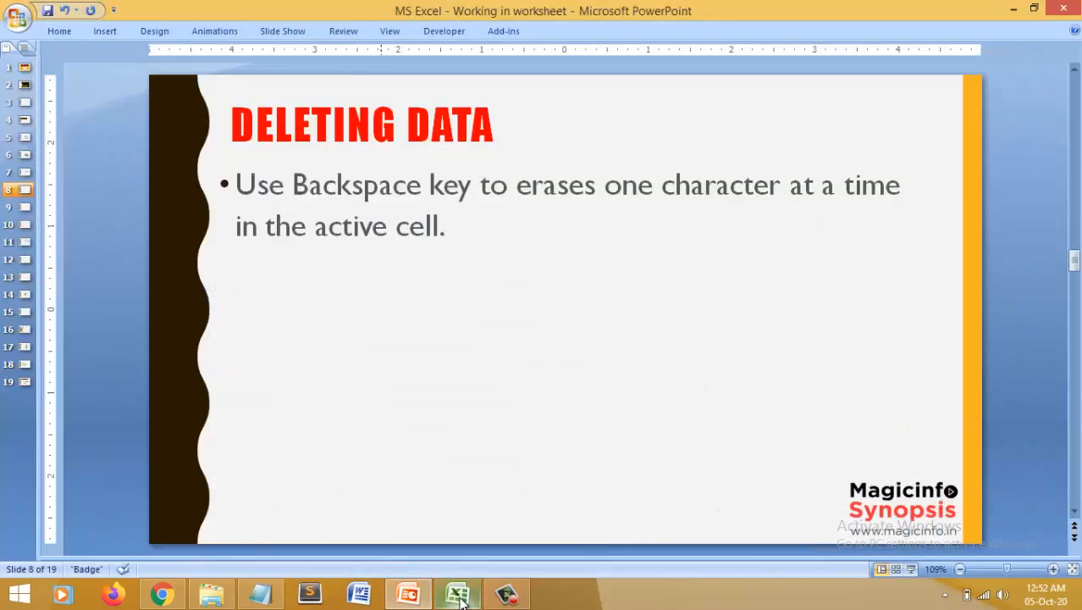
Advance the presentation to the Editing a Cell Data slide and return to editing cell C7 in Excel
key("Page_Down")
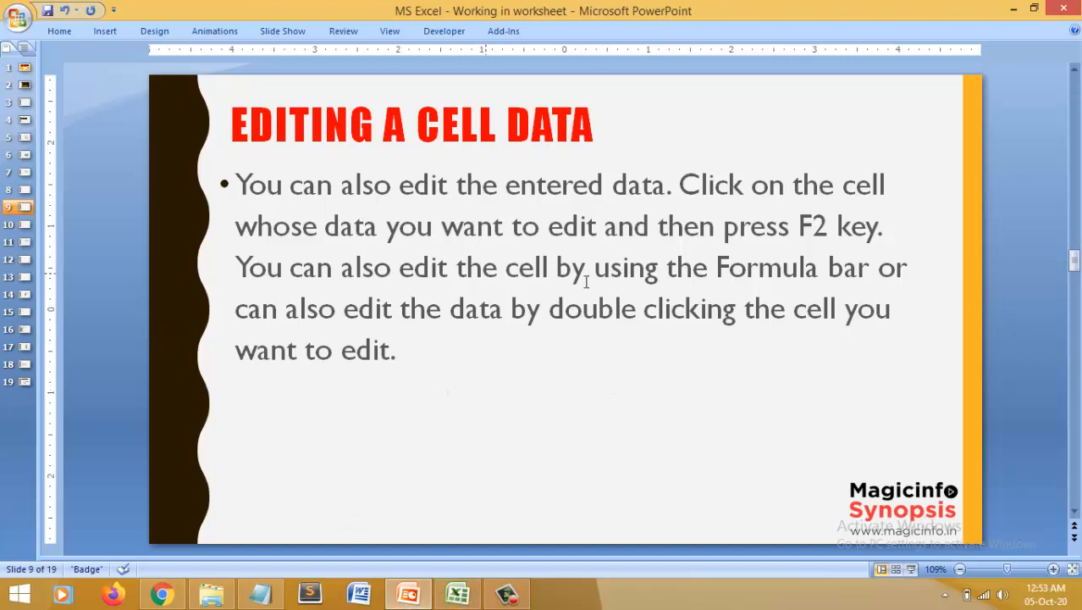
left_click(457, 595)
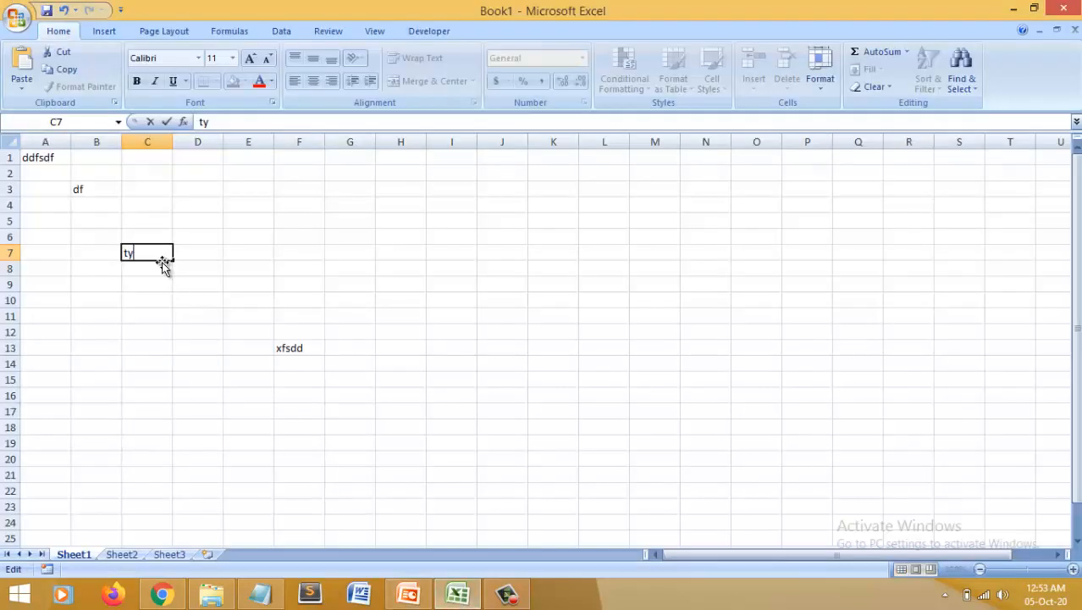
key("F2")
Replace the text in cell F13 with "updated data"
left_click(312, 343)
double_click(312, 344)
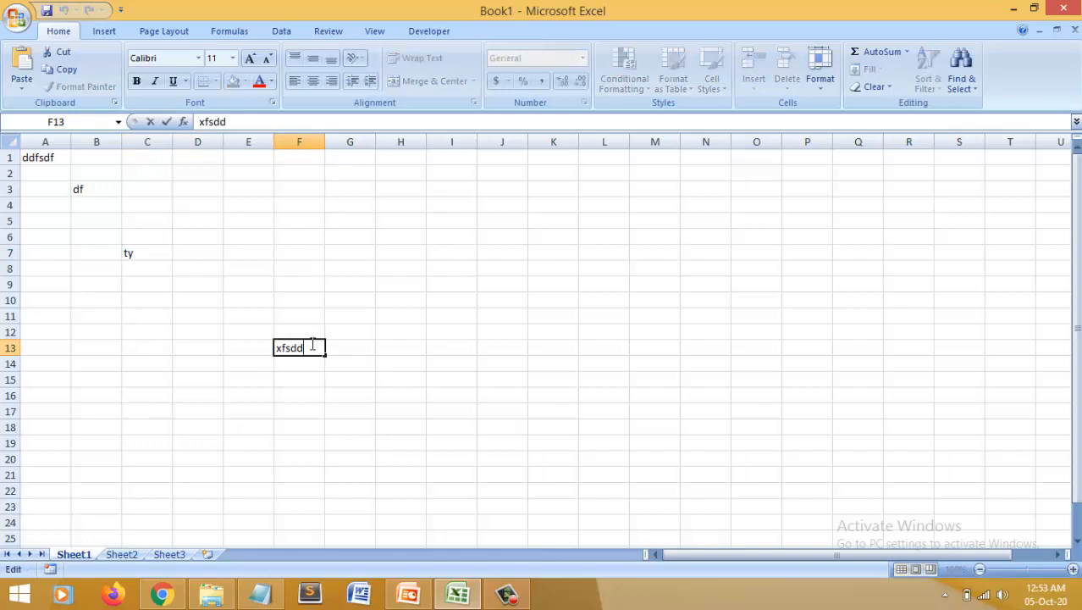
key("BackSpace")
key("BackSpace")
key("BackSpace")
key("BackSpace")
type("update")
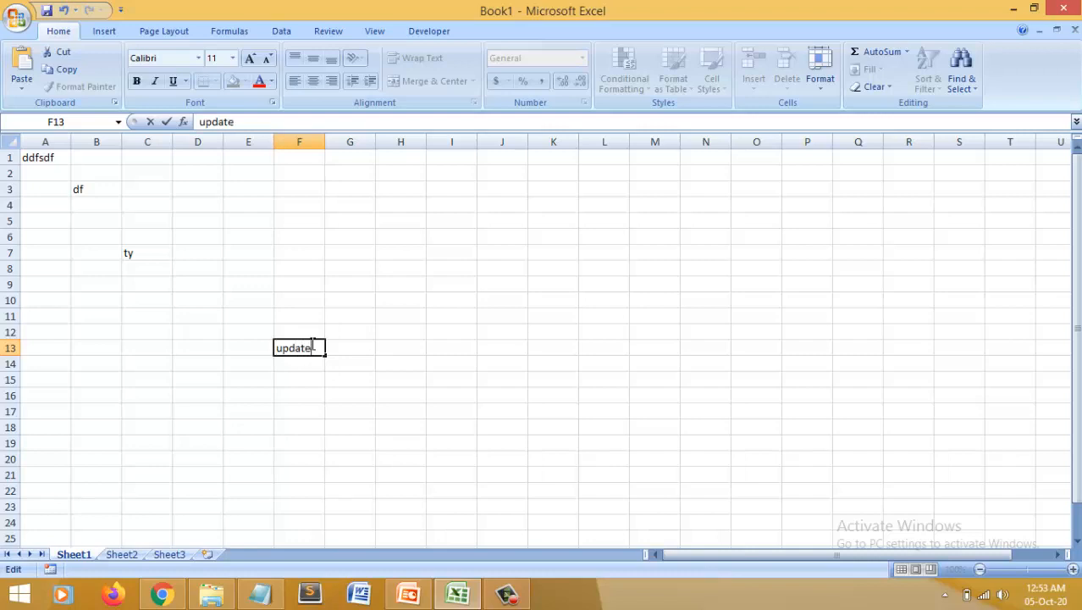
type("d data")
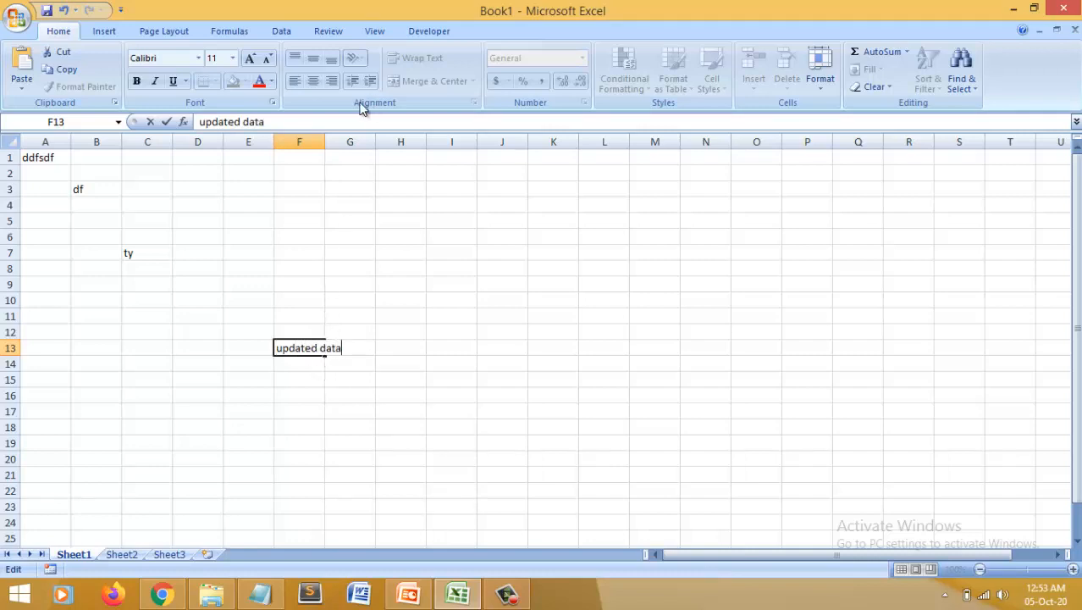
Remove the word "data" from the end of cell F13's text, commit the edit and reselect the cell
key("BackSpace")
key("BackSpace")
key("BackSpace")
key("BackSpace")
key("BackSpace")
left_click(302, 376)
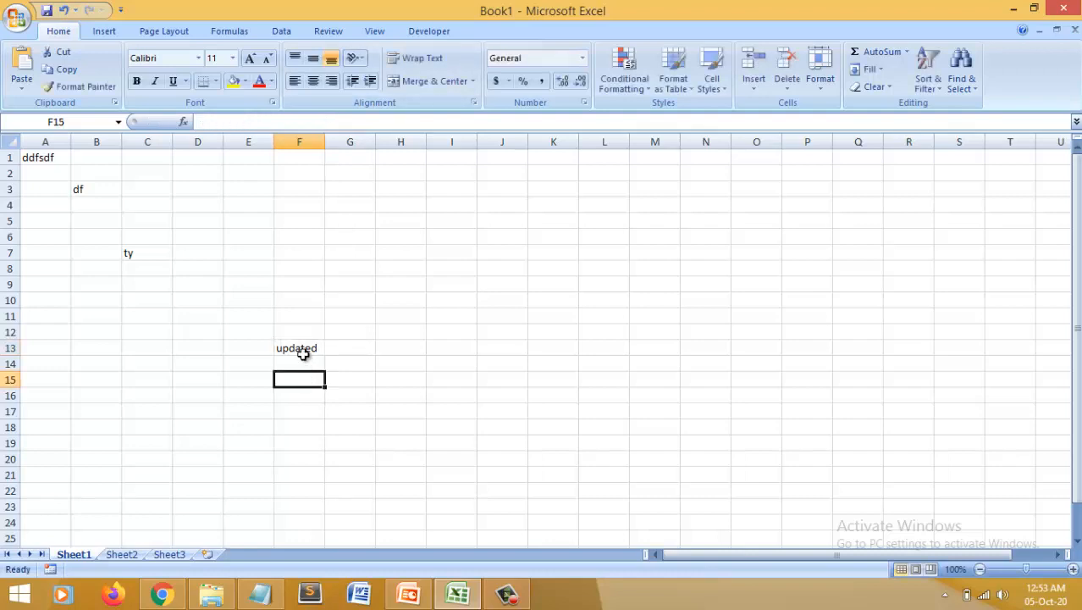
left_click(303, 352)
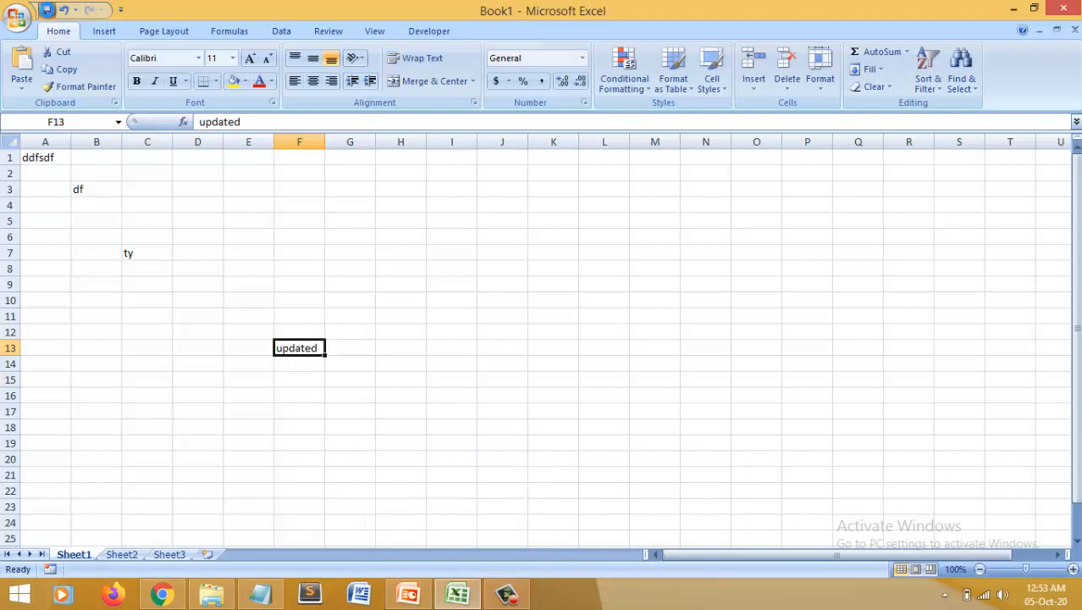
Open cell F13 for editing, and advance the PowerPoint presentation to the first Wrap Text slide
left_click(46, 10)
key("Escape")
key("F2")
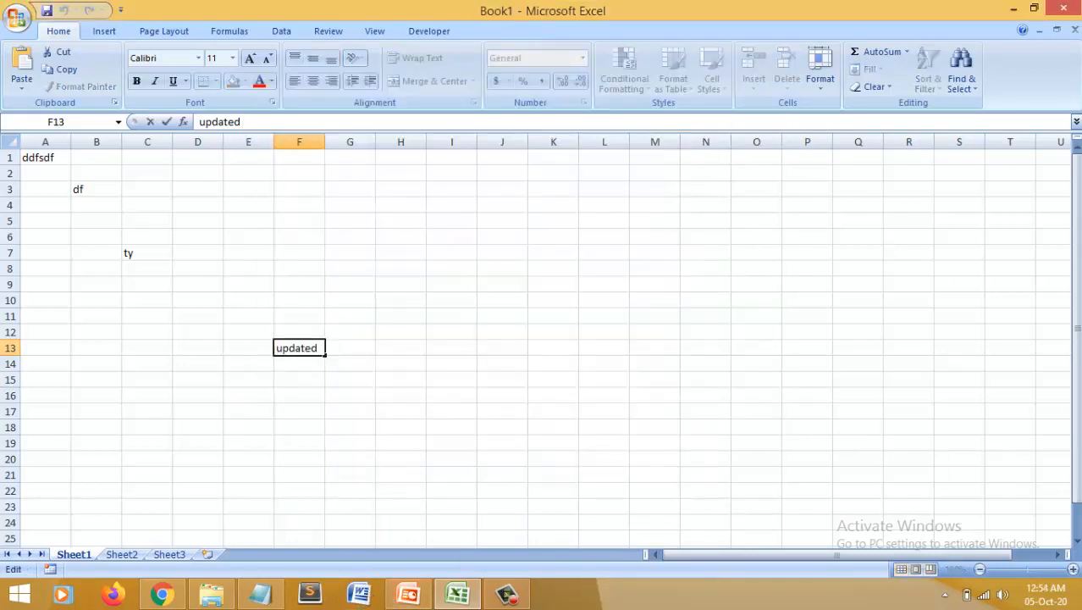
left_click(460, 598)
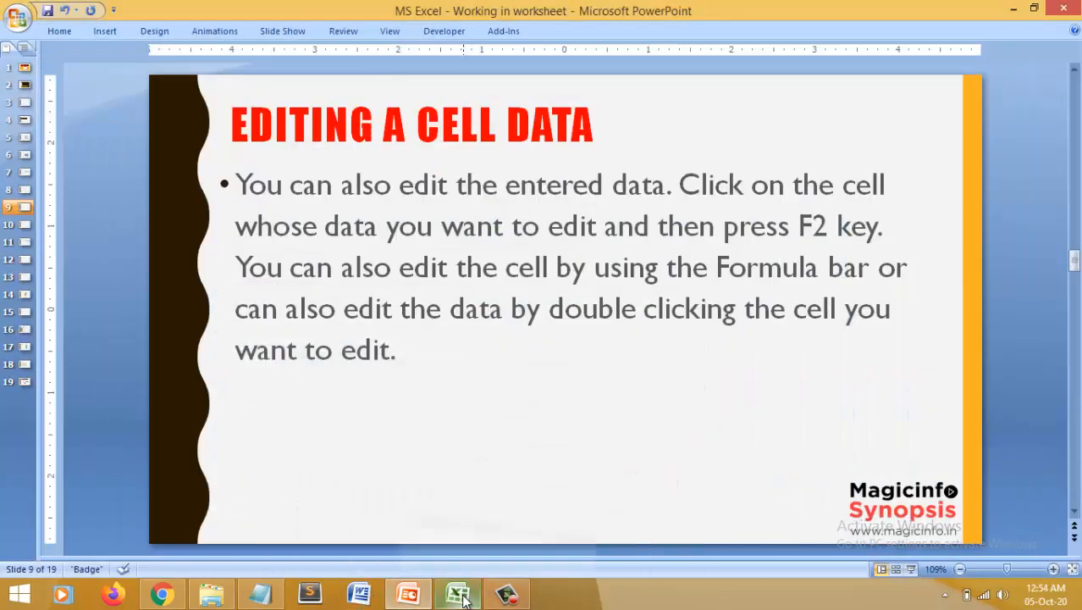
key("Page_Down")
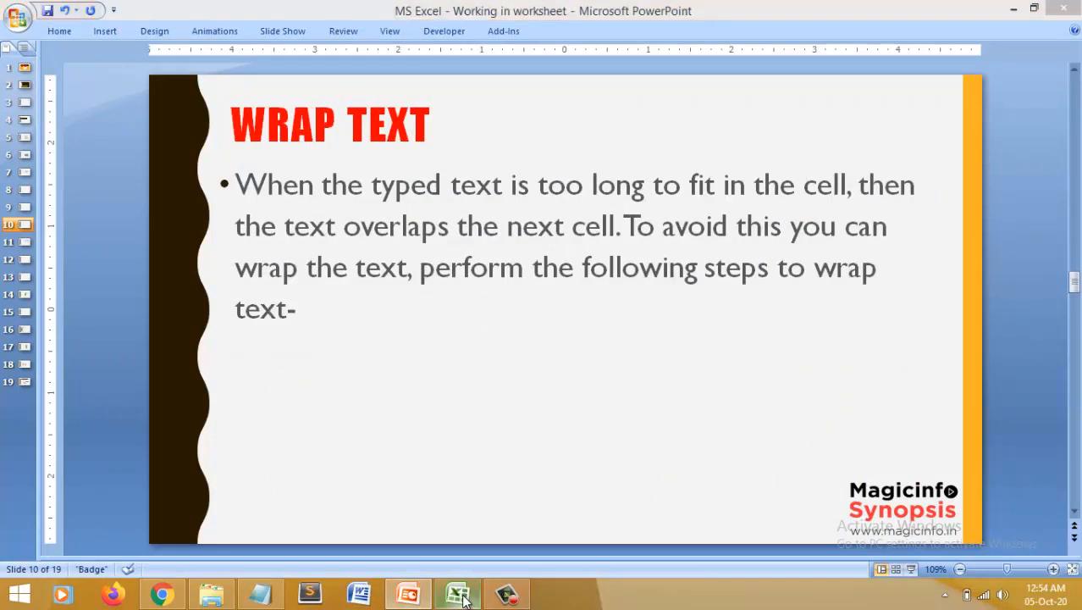
Return to Excel and extend cell F13's text to "updated text", committing the entry
left_click(463, 598)
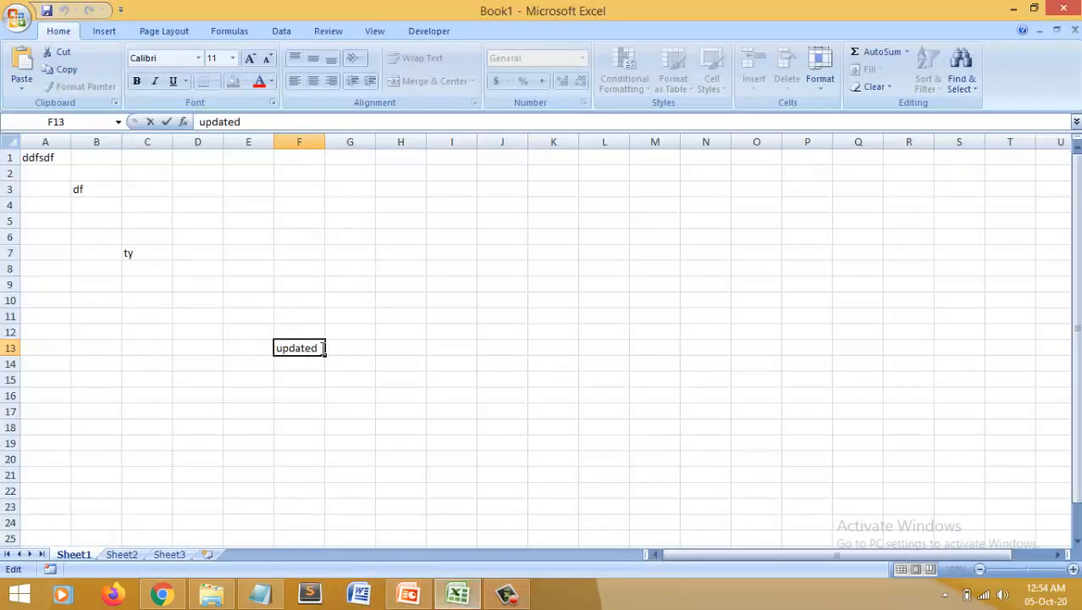
type("text")
left_click(404, 351)
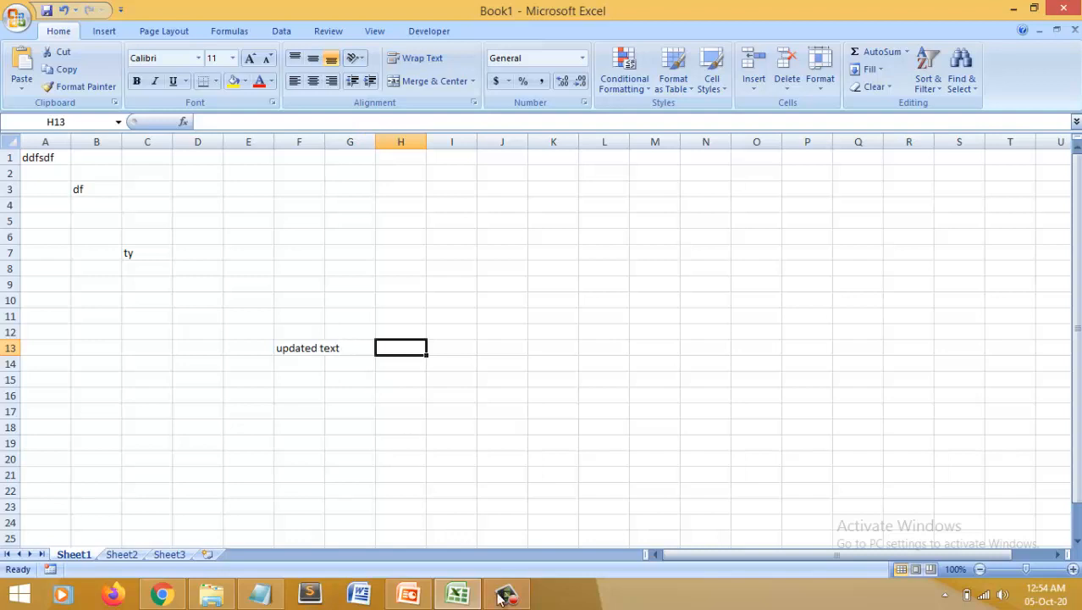
Switch to PowerPoint, advance to the slide listing the Wrap Text steps, and return to Excel
left_click(410, 595)
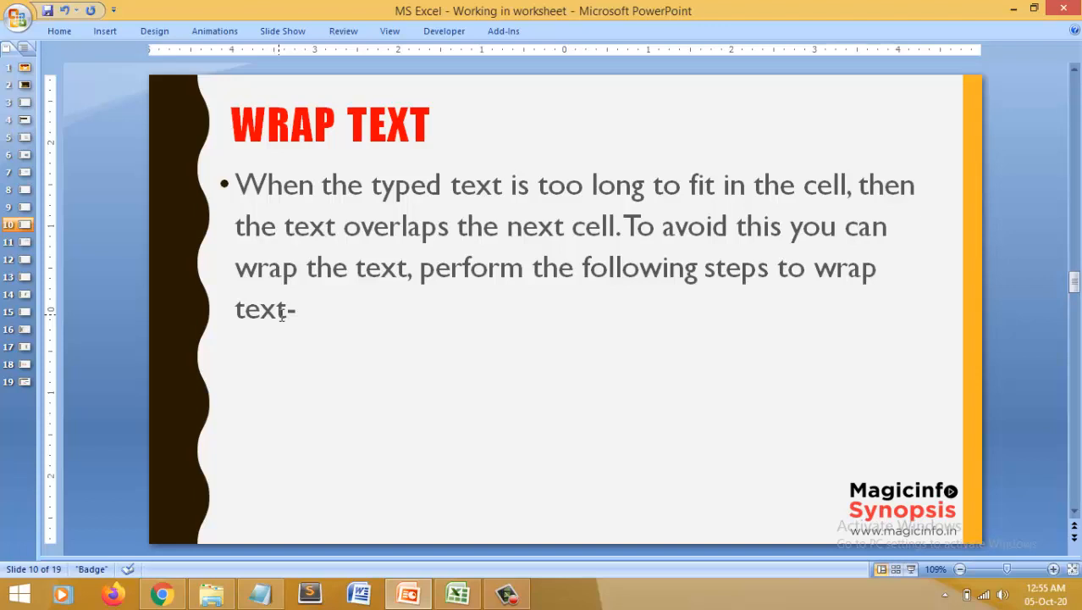
scroll(281, 315, "down", 1)
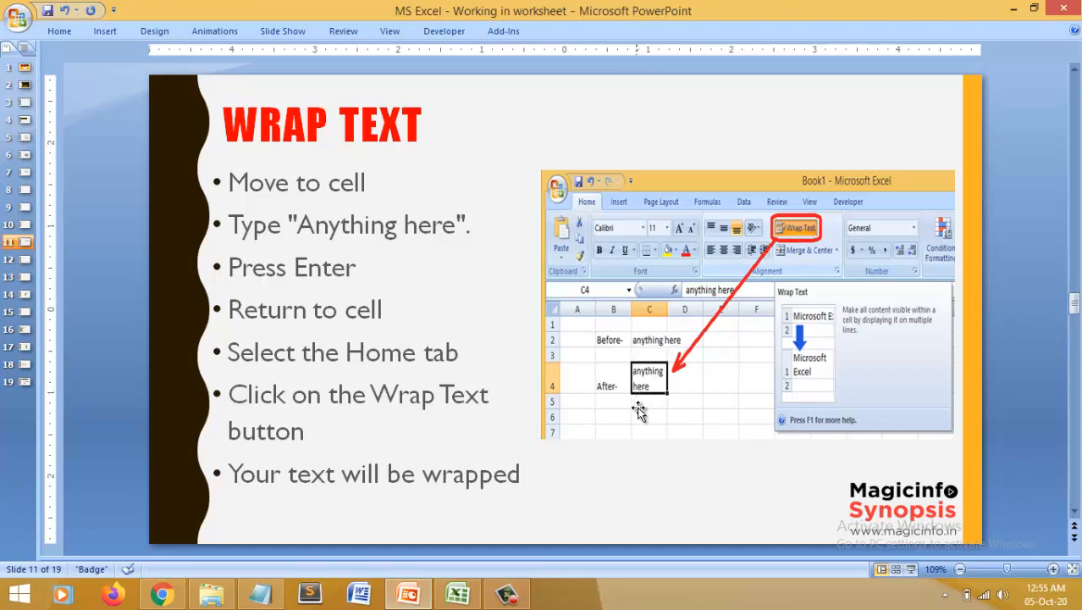
left_click(457, 594)
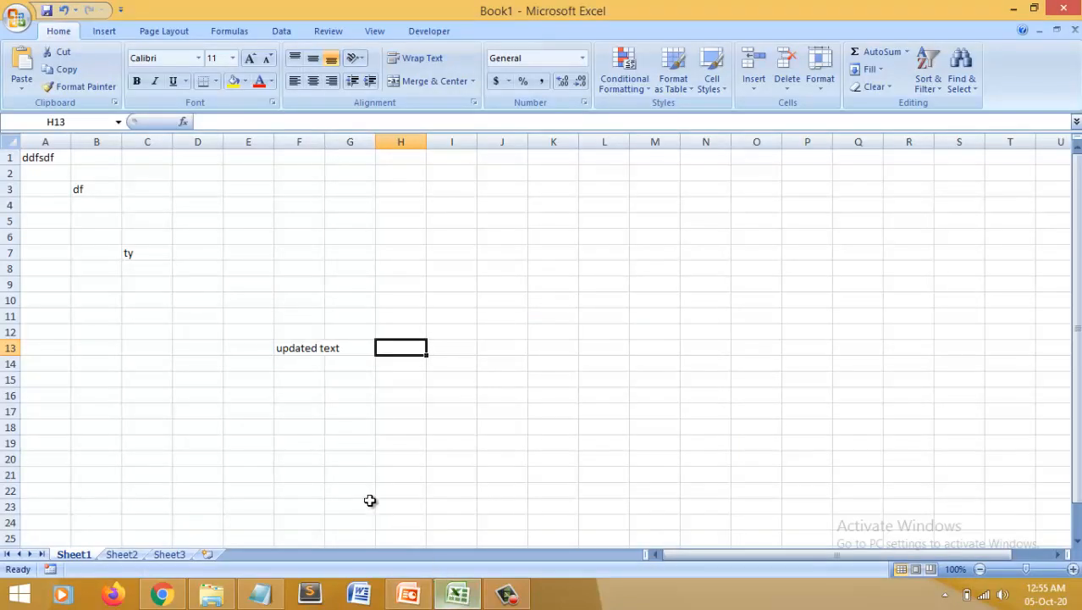
Apply Wrap Text to cell F13 containing "updated text"
left_click(286, 358)
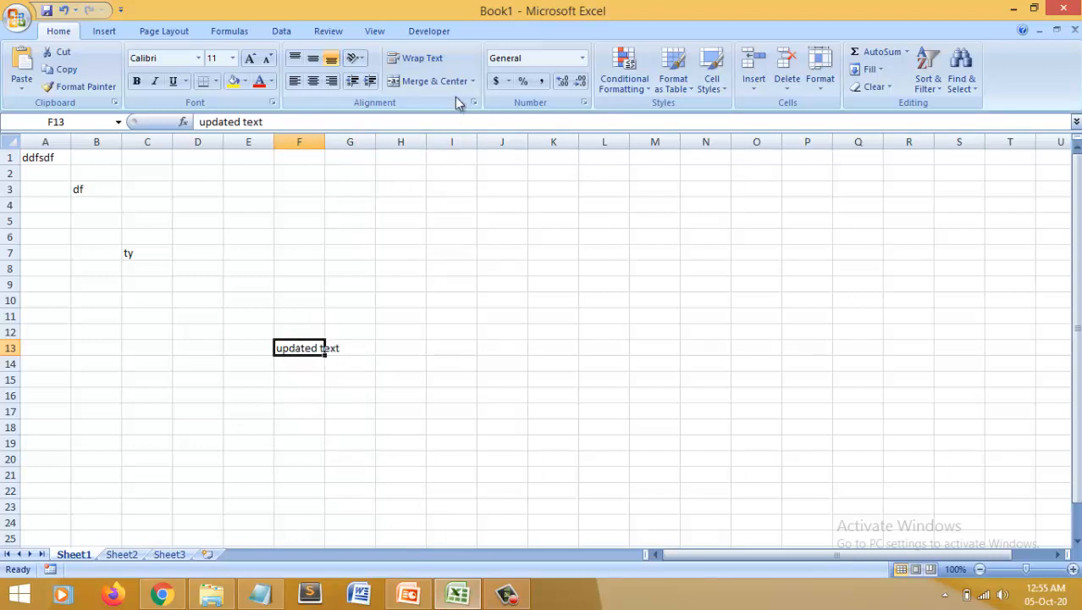
left_click(108, 37)
left_click(58, 34)
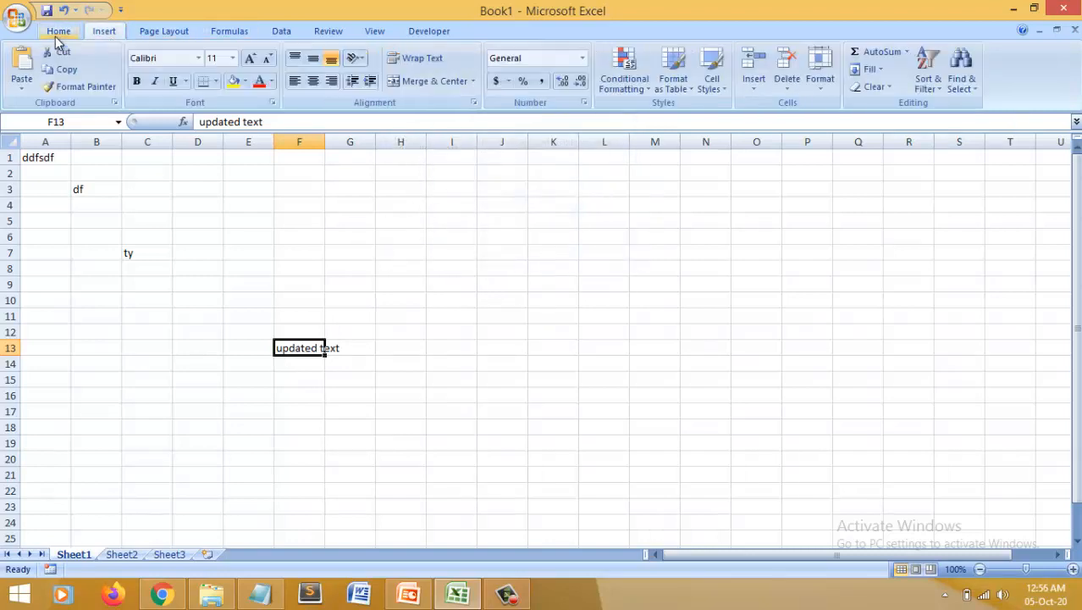
left_click(418, 62)
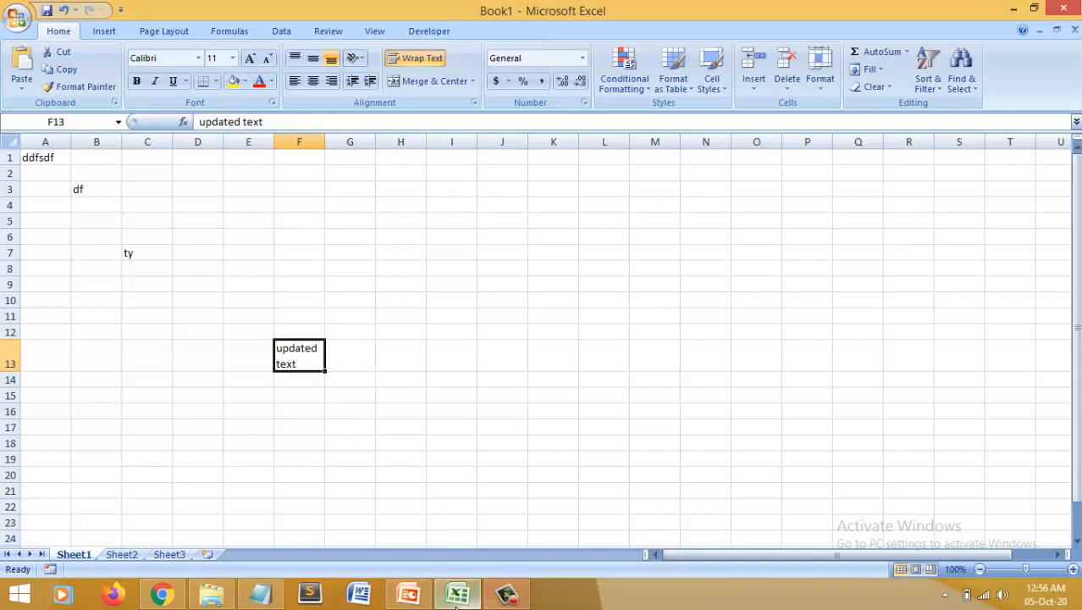
Switch to PowerPoint, advance to the Delete a Cell Entry slide, and return to Excel
left_click(409, 597)
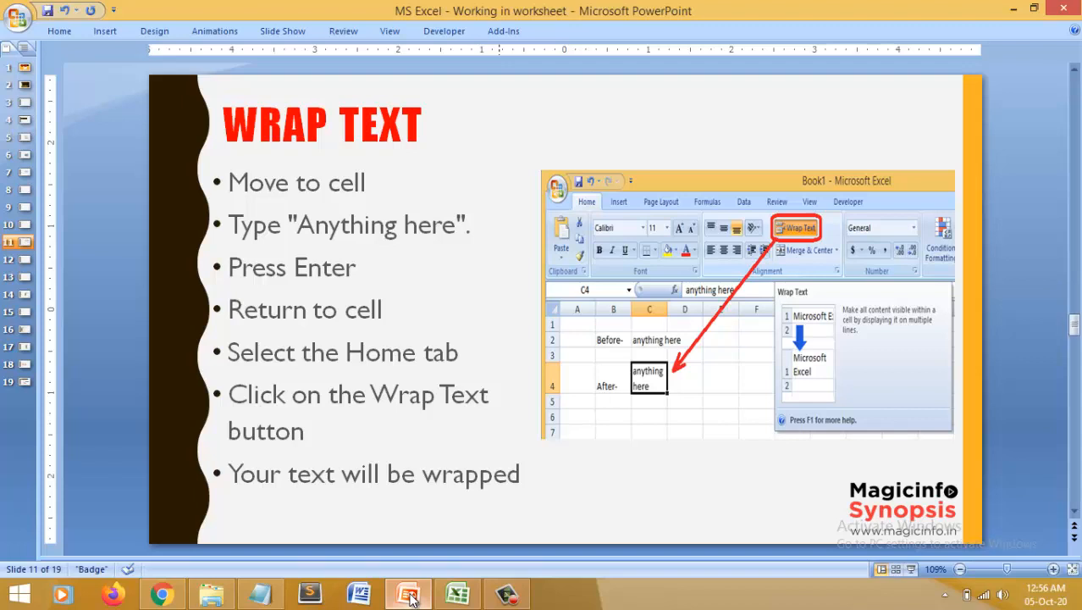
key("Page_Down")
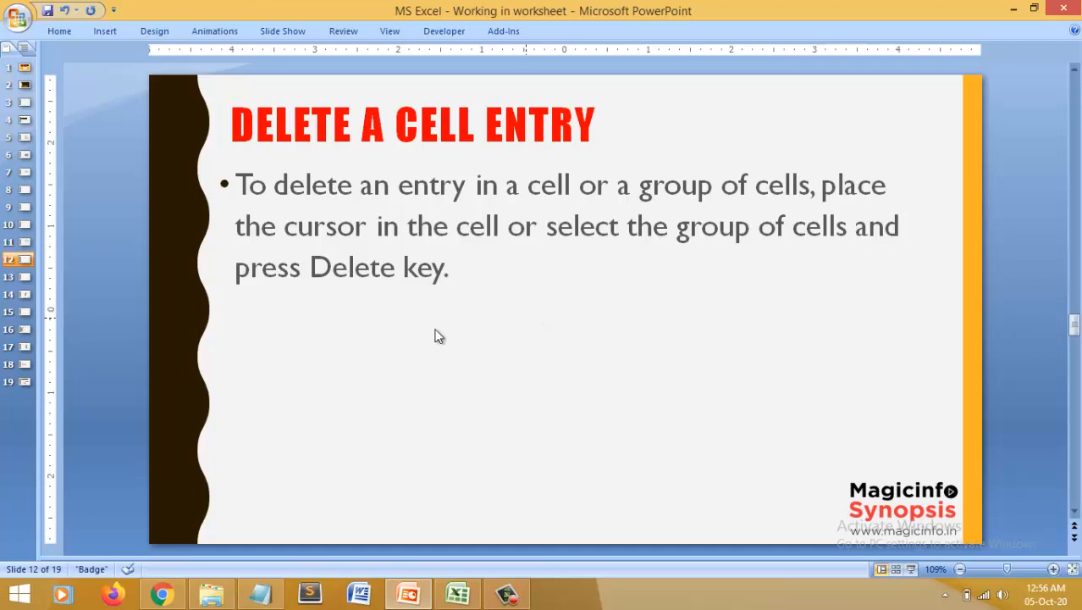
mouse_move(452, 598)
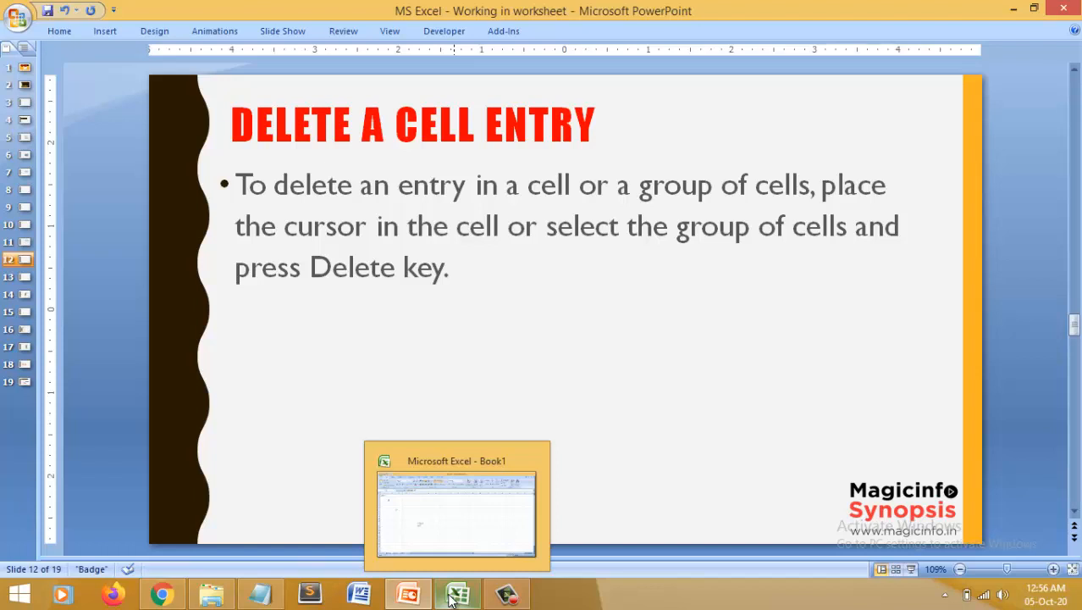
left_click(451, 597)
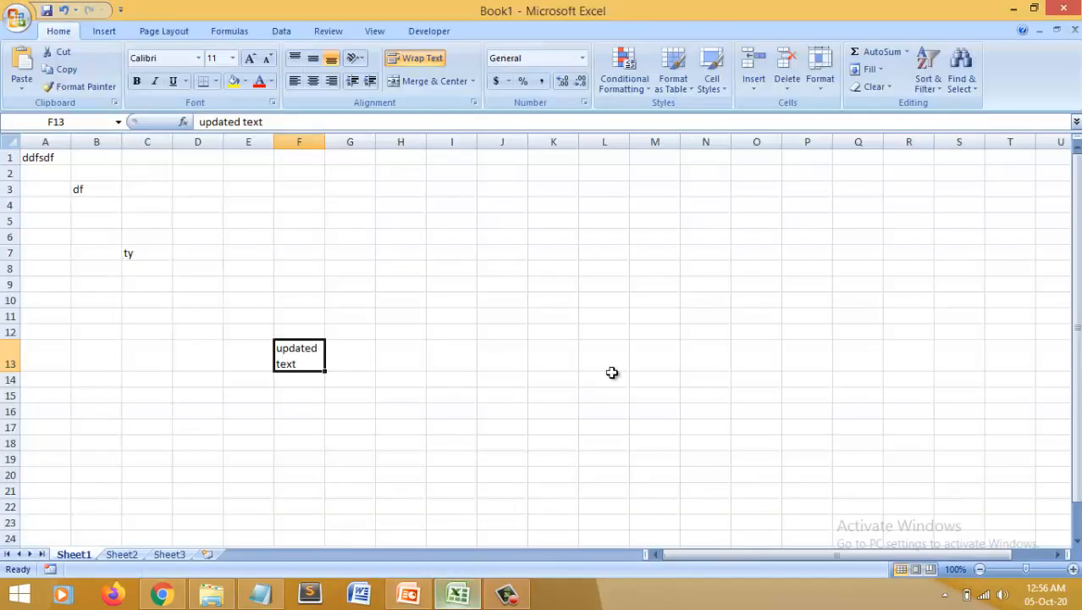
Delete the entries in cells C7 and B3 one at a time
left_click(322, 427)
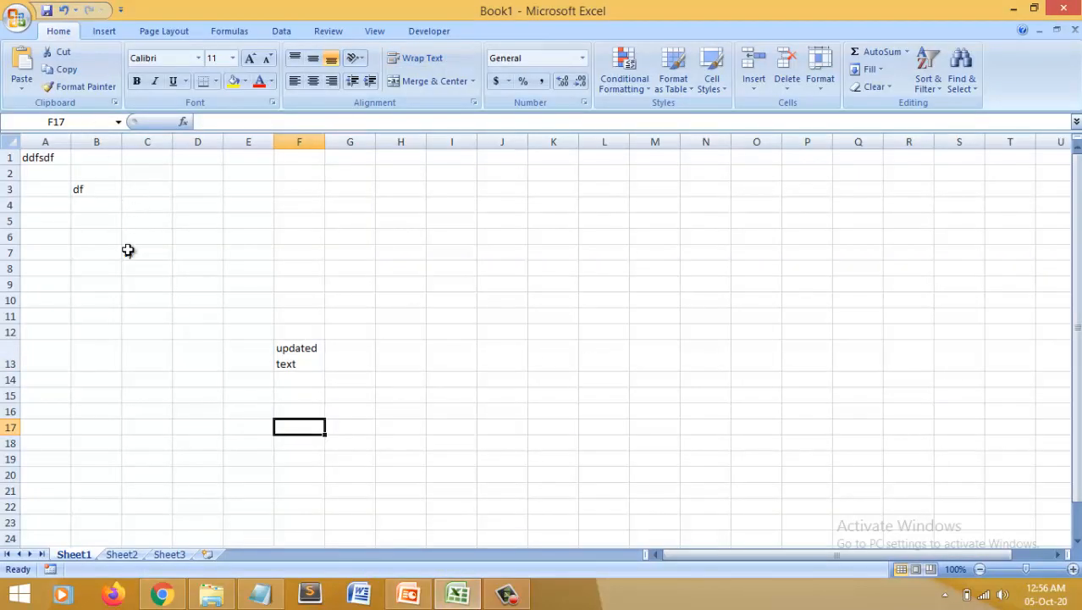
left_click(128, 251)
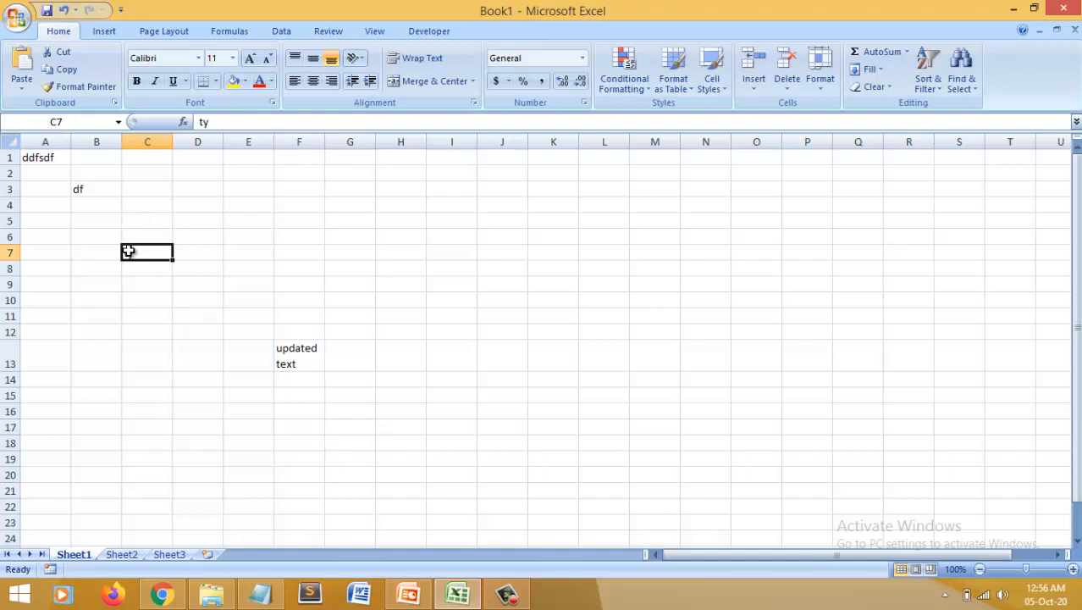
key("Delete")
left_click(81, 188)
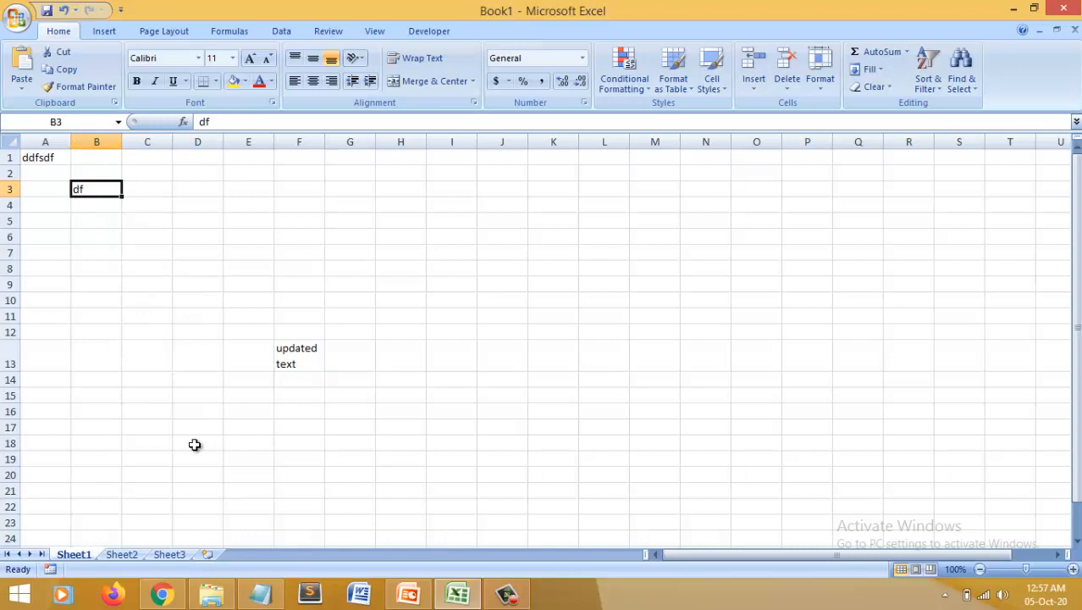
key("Delete")
Enter the sample text "jhgj" in cells F11 and F10, and "hgj" in cell E10
left_click(299, 321)
type("jhgj")
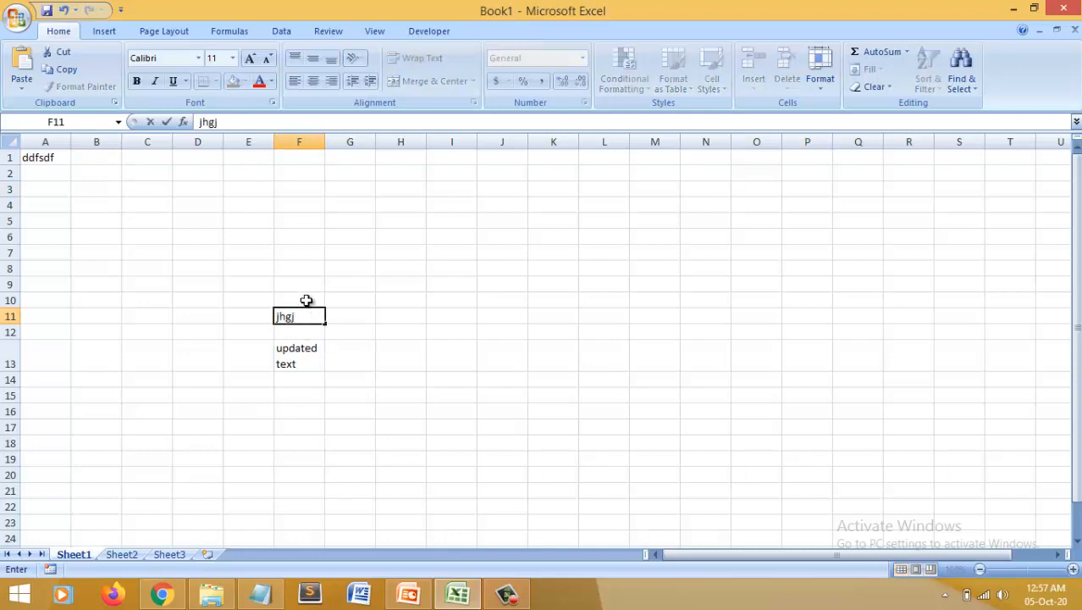
left_click(293, 299)
type("jhgj")
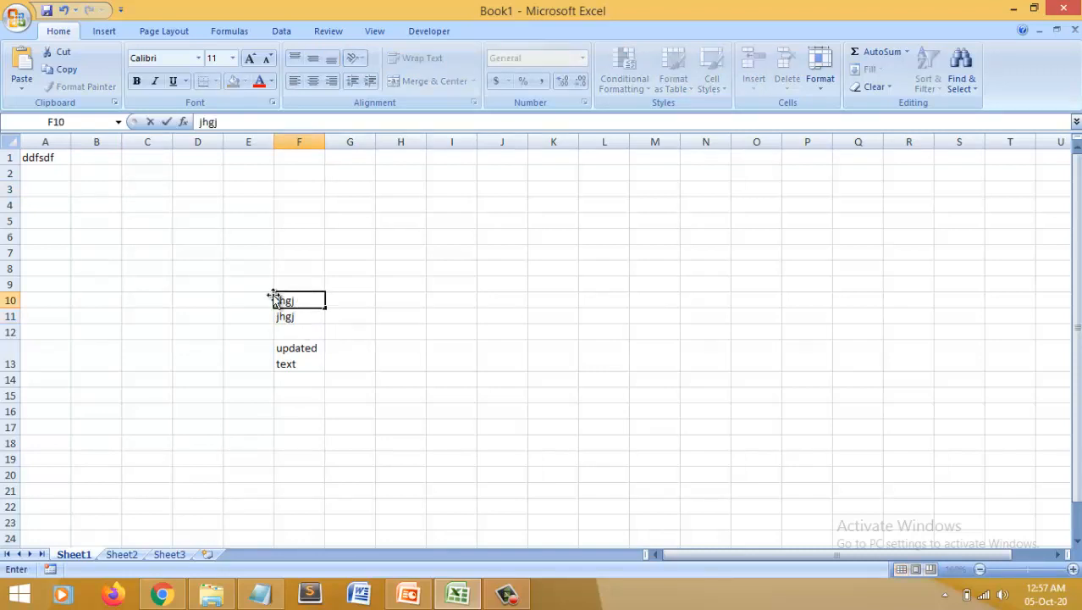
left_click(238, 298)
type("hgj")
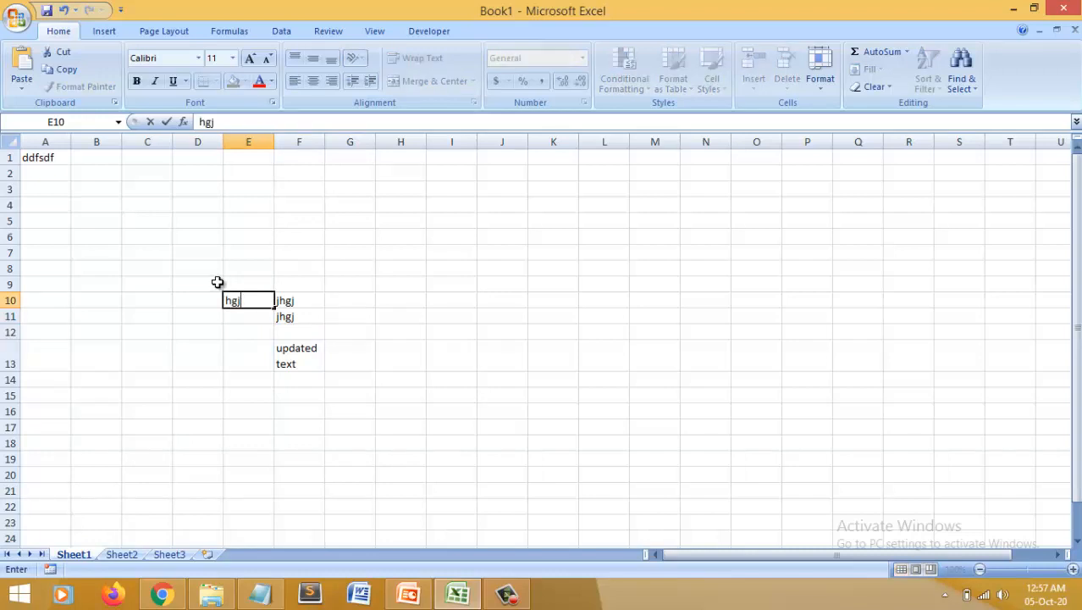
Select the range D9:F13 and delete all its entries together
left_click(218, 282)
left_click_drag(224, 282, 314, 364)
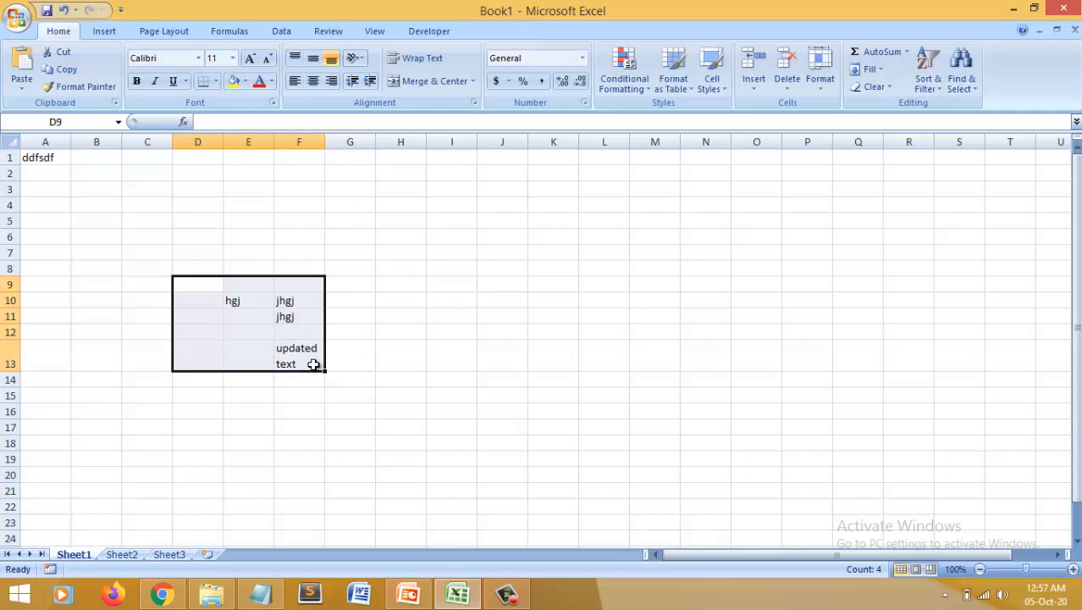
key("Delete")
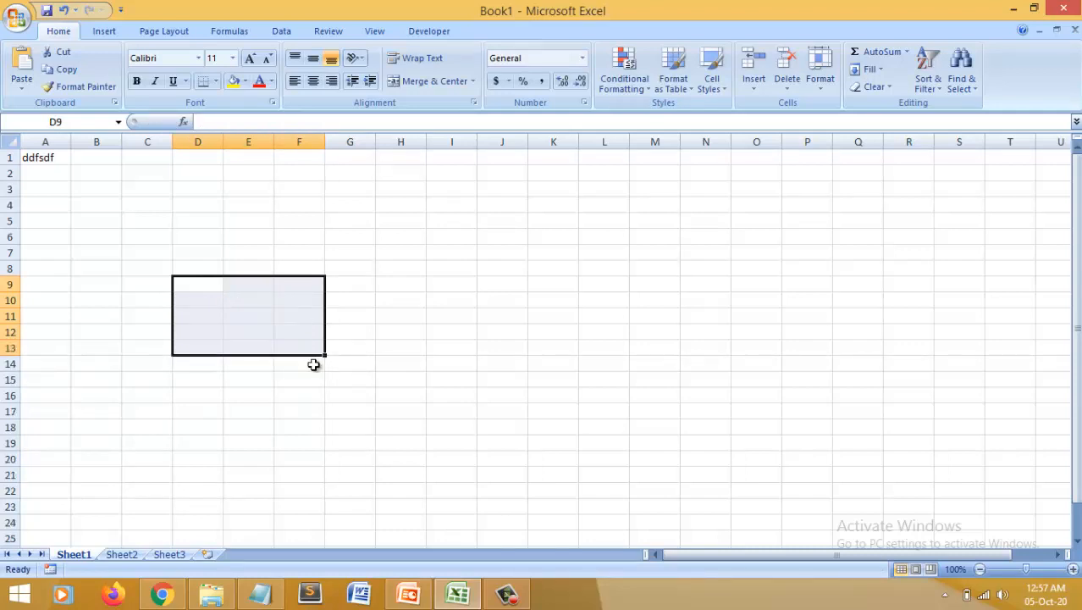
Switch to PowerPoint and advance the presentation to the Filling a Range of Cells slide
left_click(458, 596)
key("Page_Down")
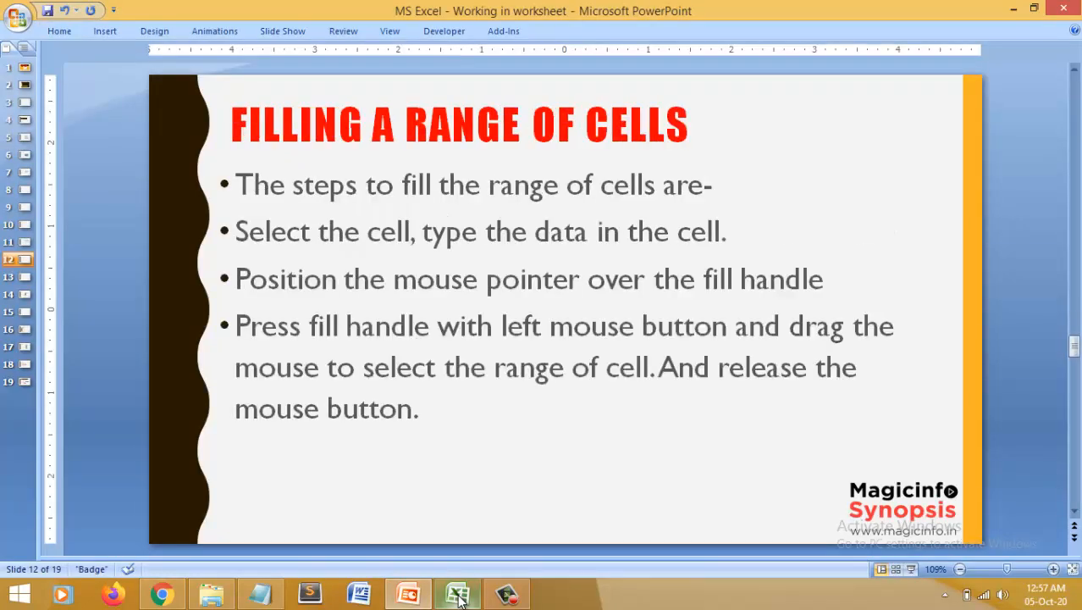